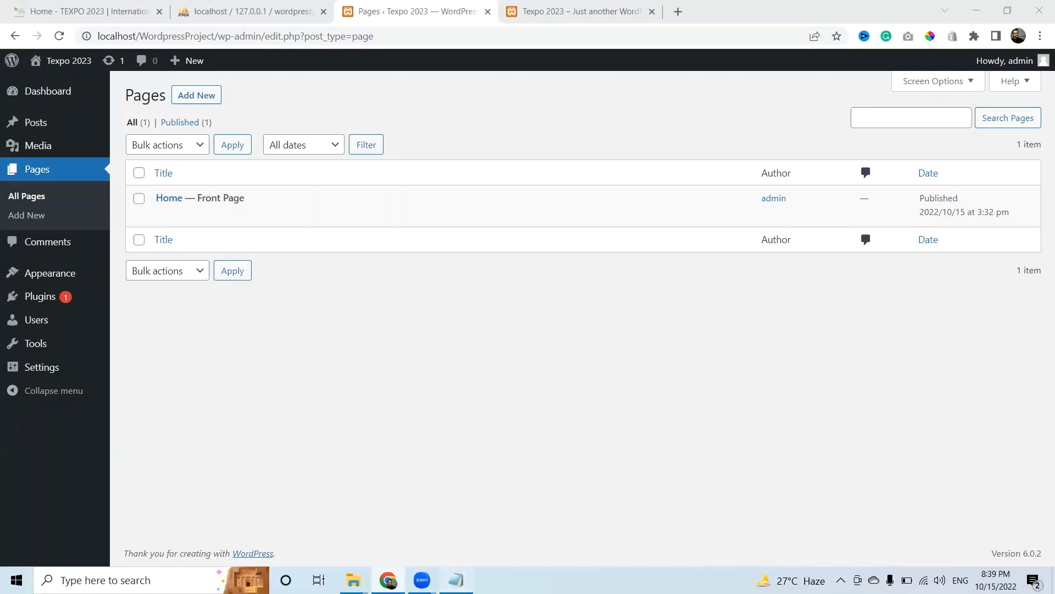
Switch to the Wordpress Tutorial notes in Notepad and review the list under Installing Basic Plugins
left_click(456, 579)
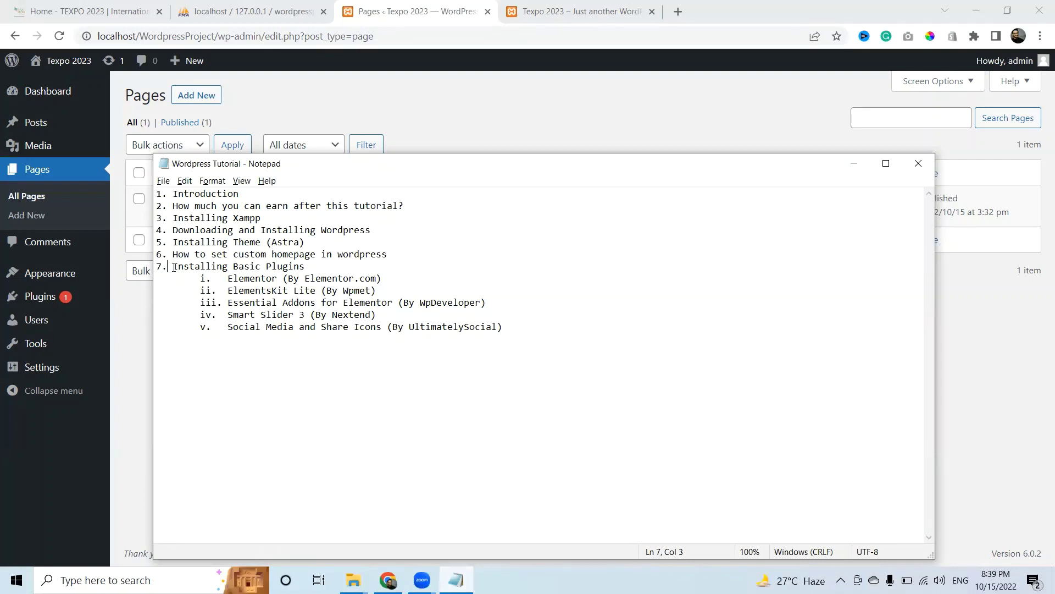
left_click_drag(173, 266, 316, 266)
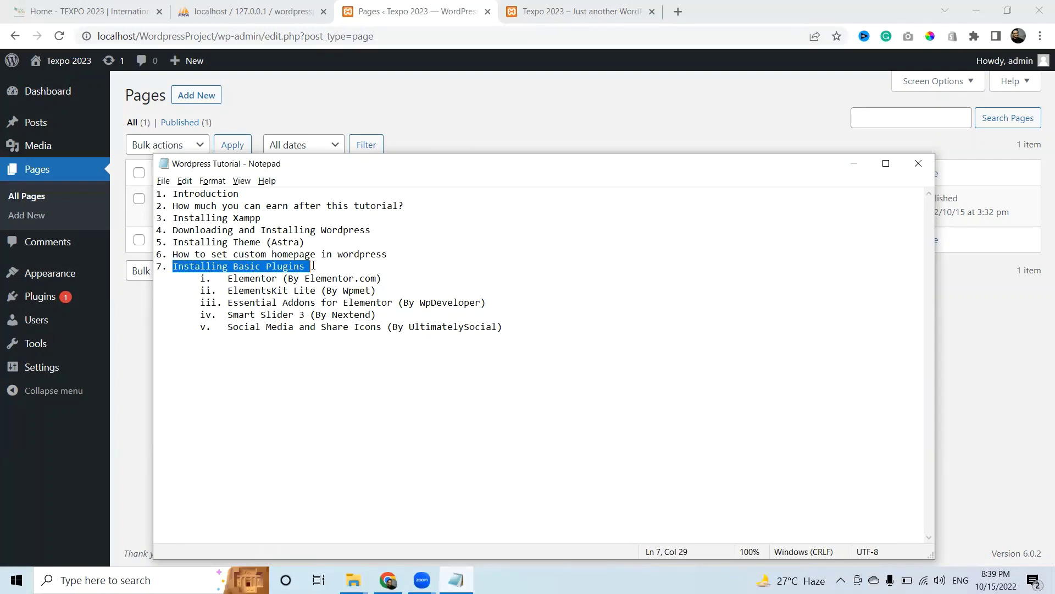
left_click(316, 266)
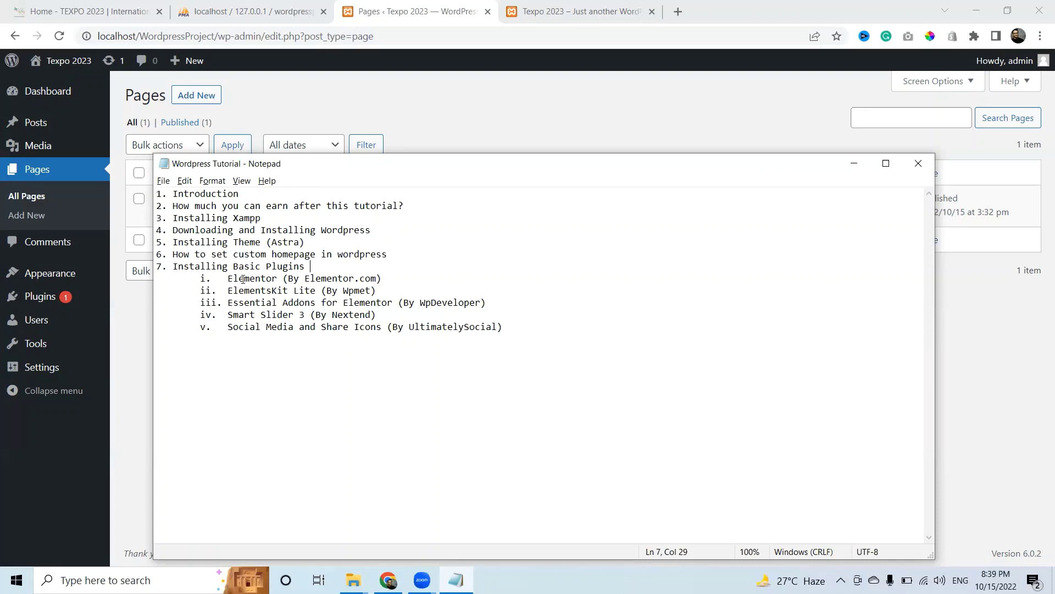
left_click_drag(229, 278, 540, 330)
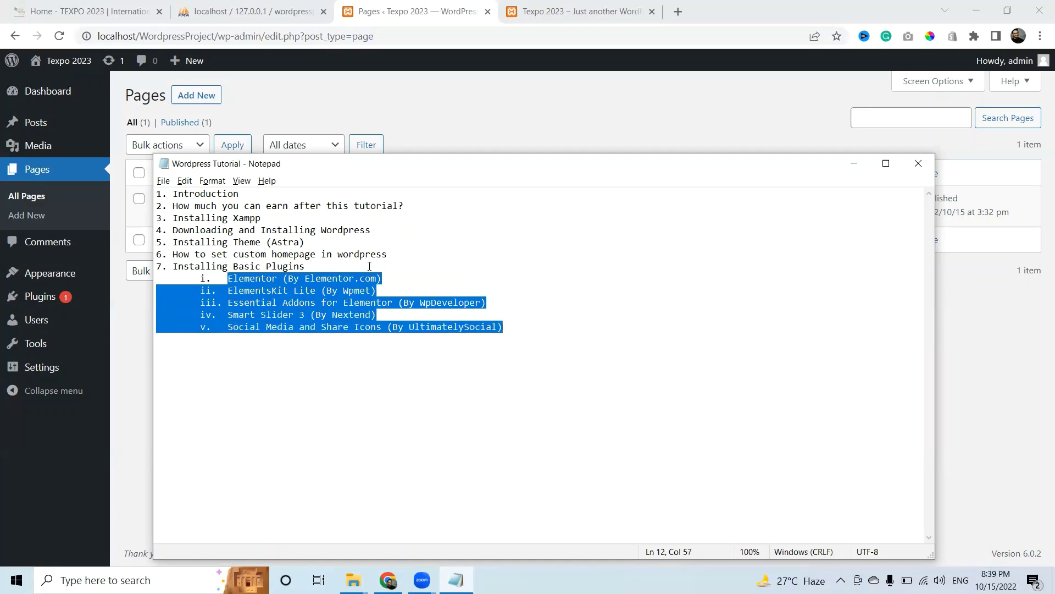
left_click(327, 268)
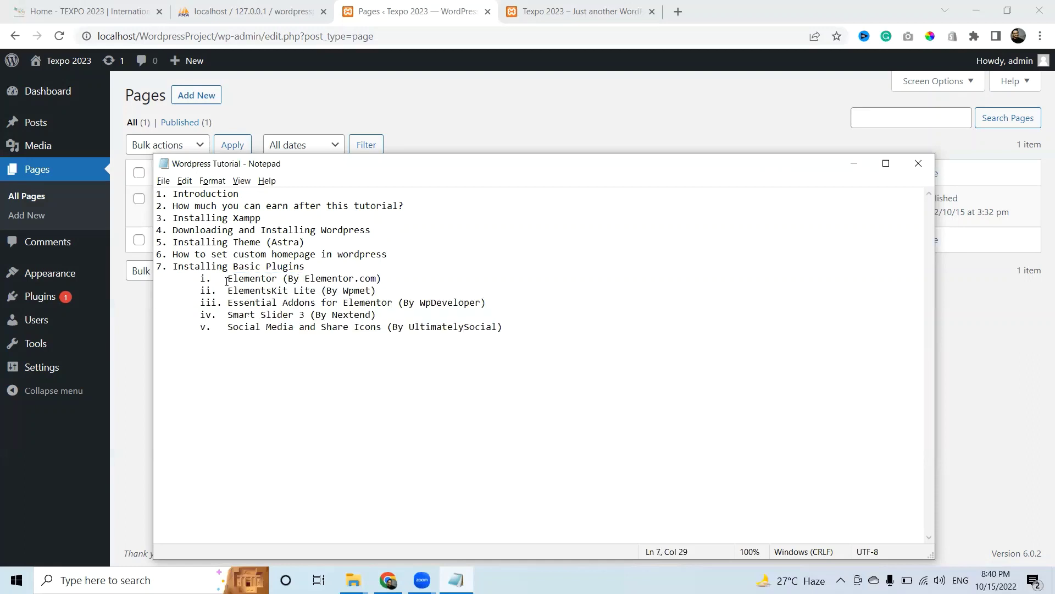
Copy the plugin name Elementor from the notes and return to the WordPress admin in the browser
left_click_drag(227, 279, 278, 279)
key("ctrl+c")
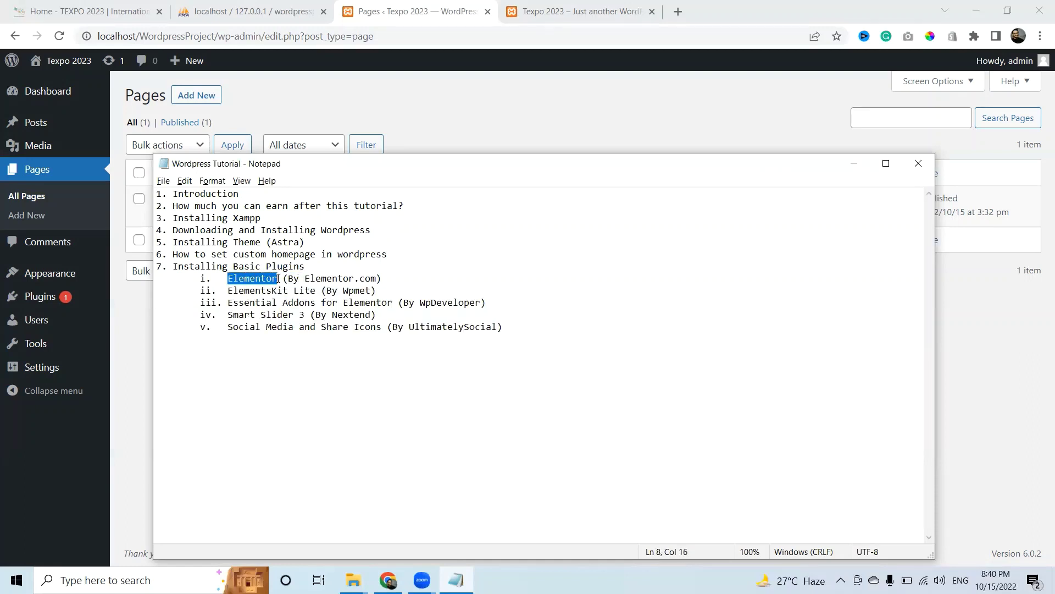
left_click(462, 109)
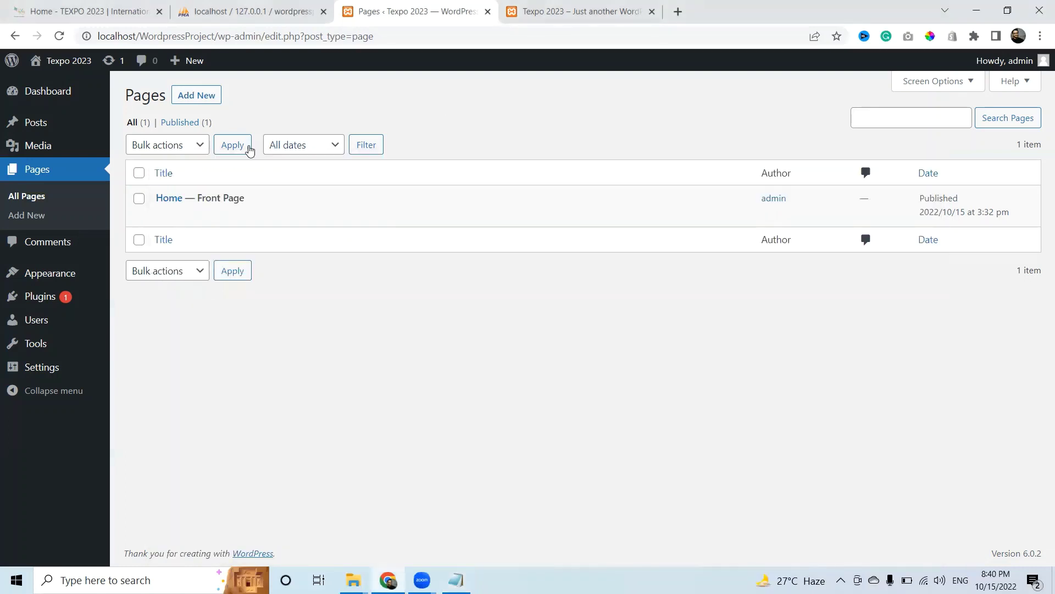
Delete the installed Akismet Anti-Spam and Hello Dolly plugins
mouse_move(38, 296)
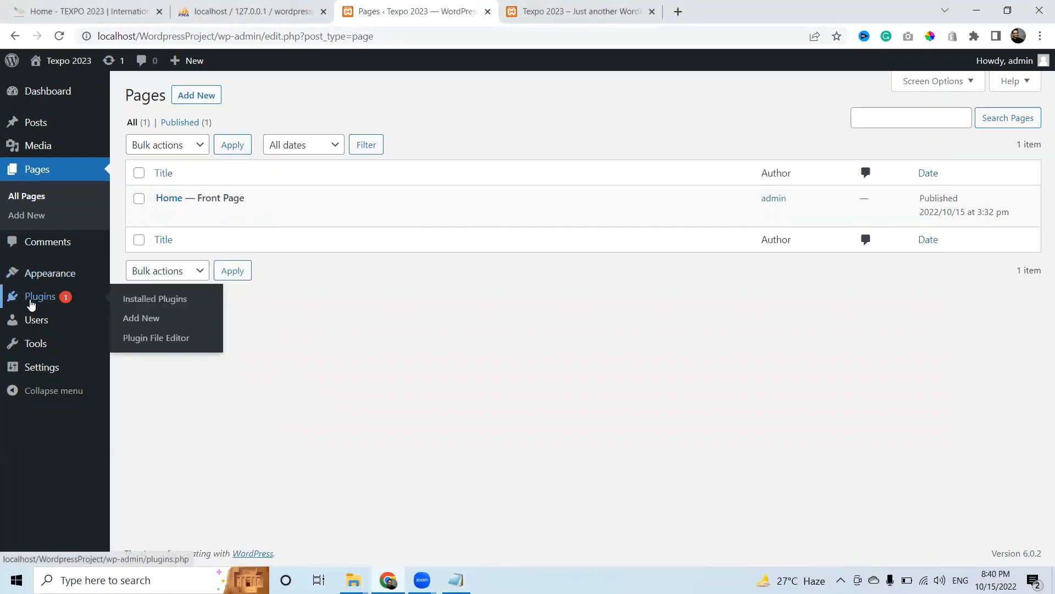
left_click(31, 302)
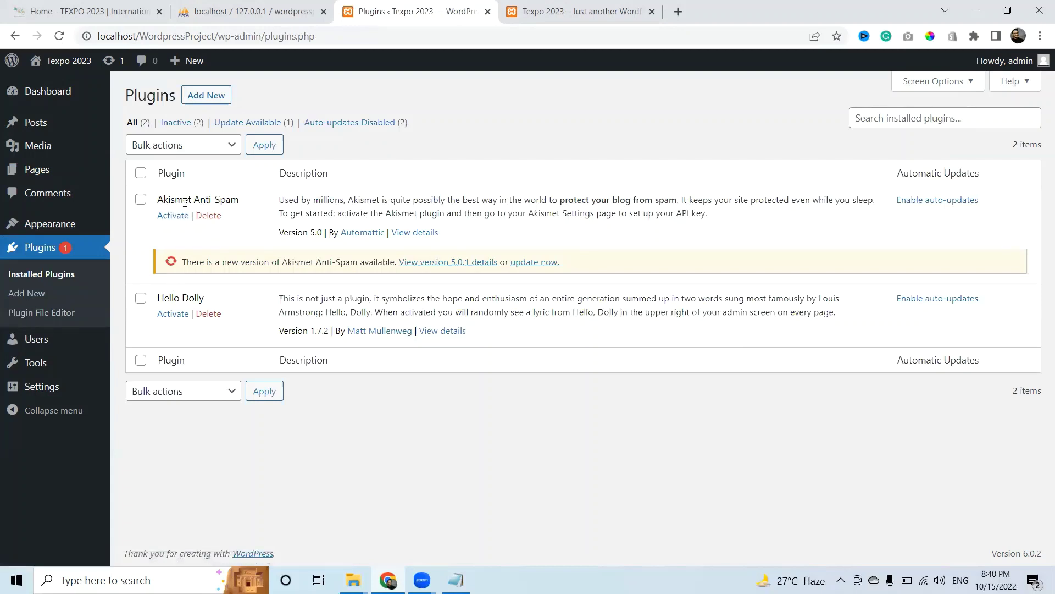
left_click(208, 215)
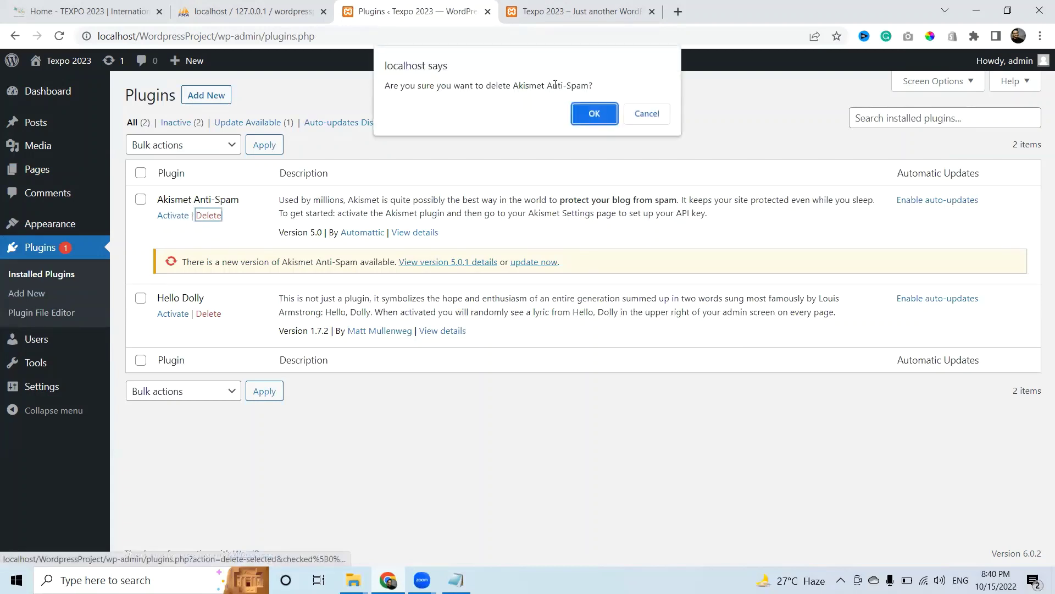
left_click(594, 112)
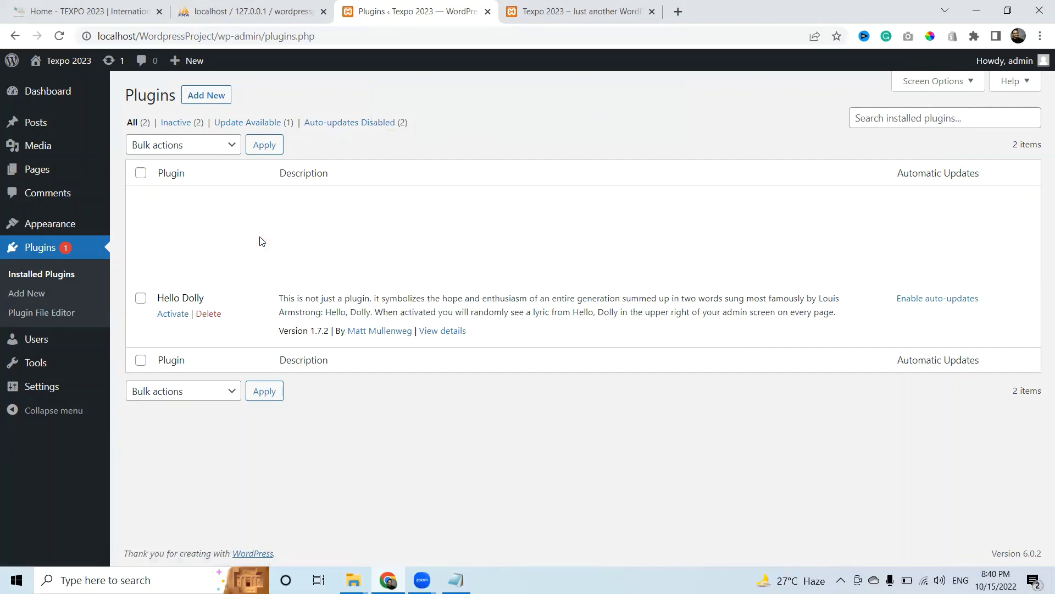
left_click(208, 242)
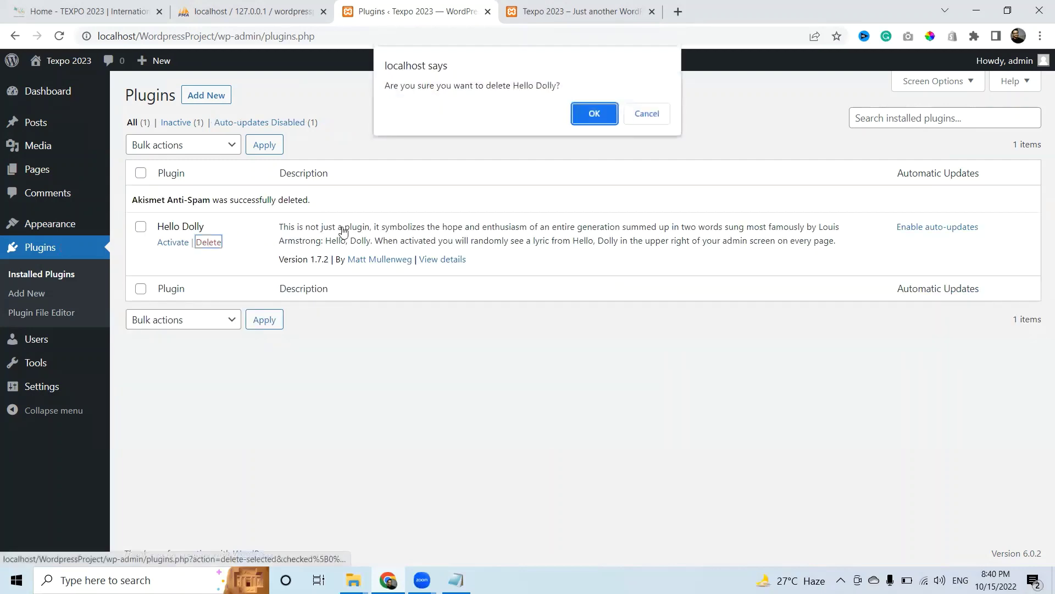
left_click(596, 116)
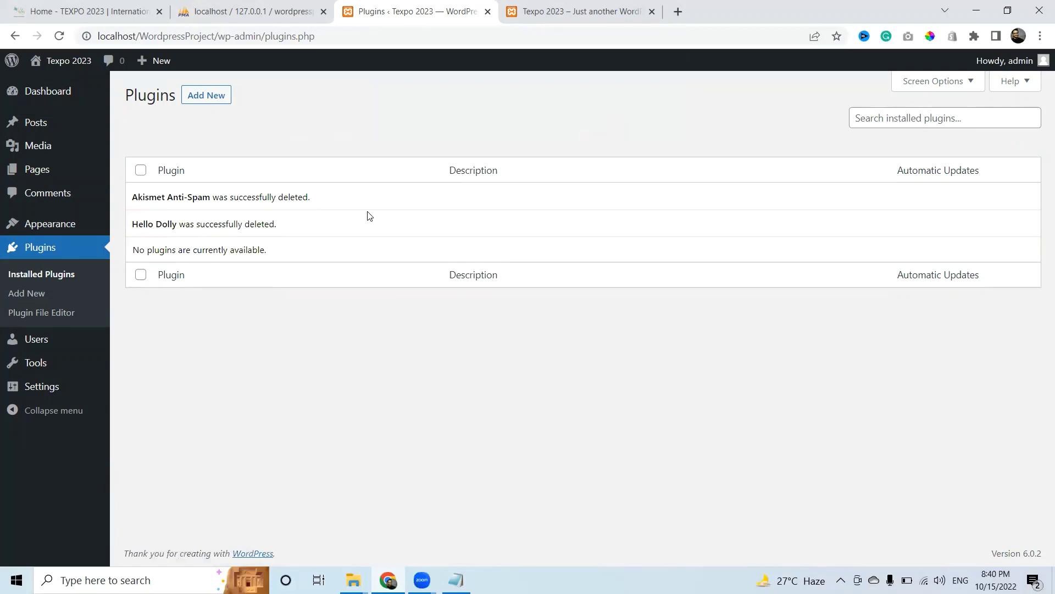
Start adding a new plugin and search the plugin directory for Elementor
left_click(211, 100)
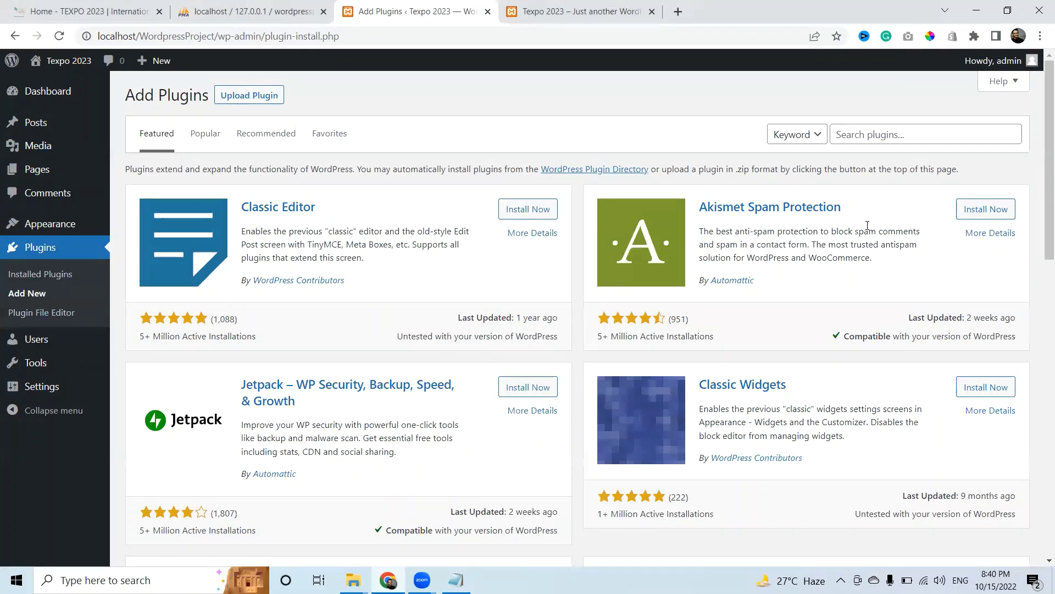
left_click(902, 132)
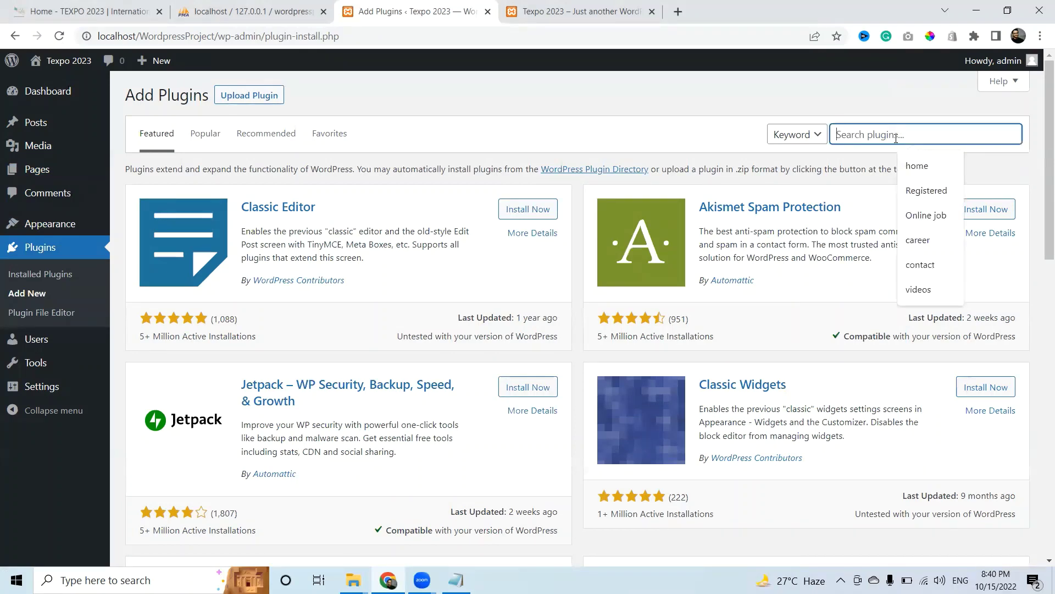
key("ctrl+v")
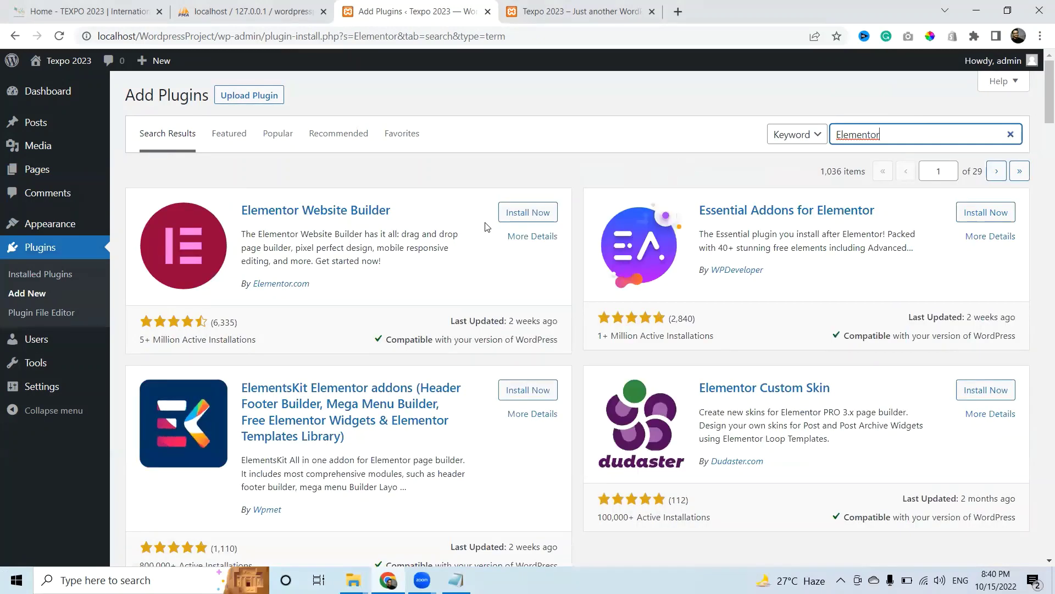
Check the author and active installations of Elementor Website Builder, and install that plugin
left_click_drag(314, 285, 459, 250)
left_click(515, 284)
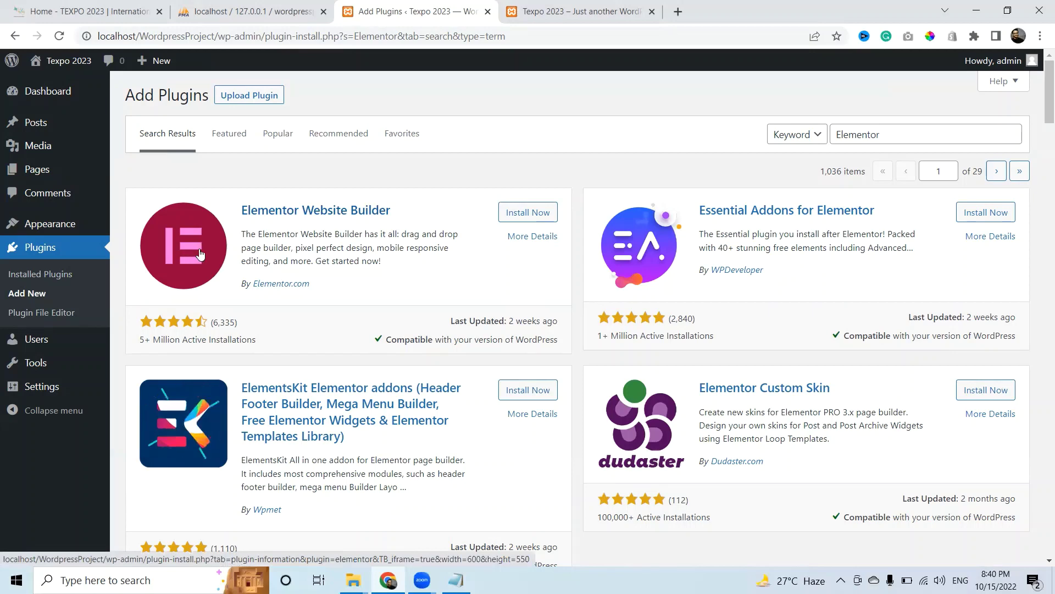
left_click_drag(311, 285, 248, 285)
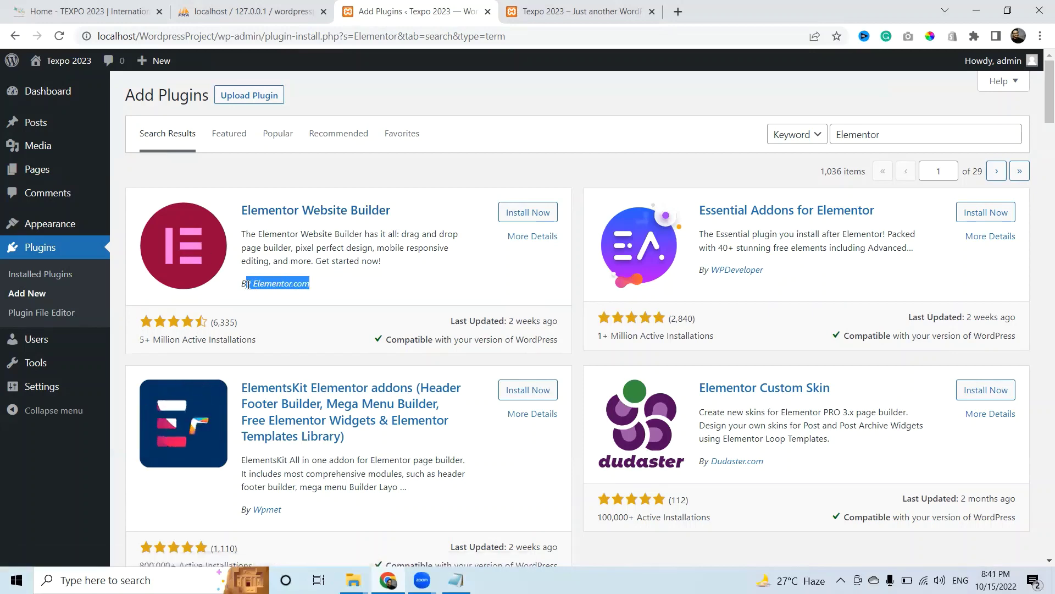
left_click(406, 286)
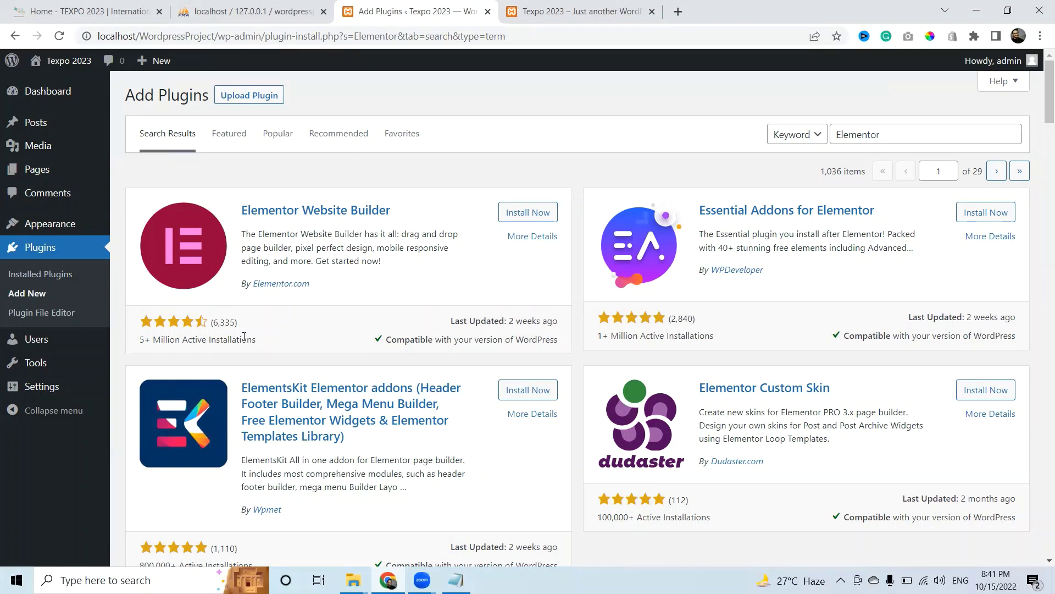
left_click_drag(256, 340, 202, 339)
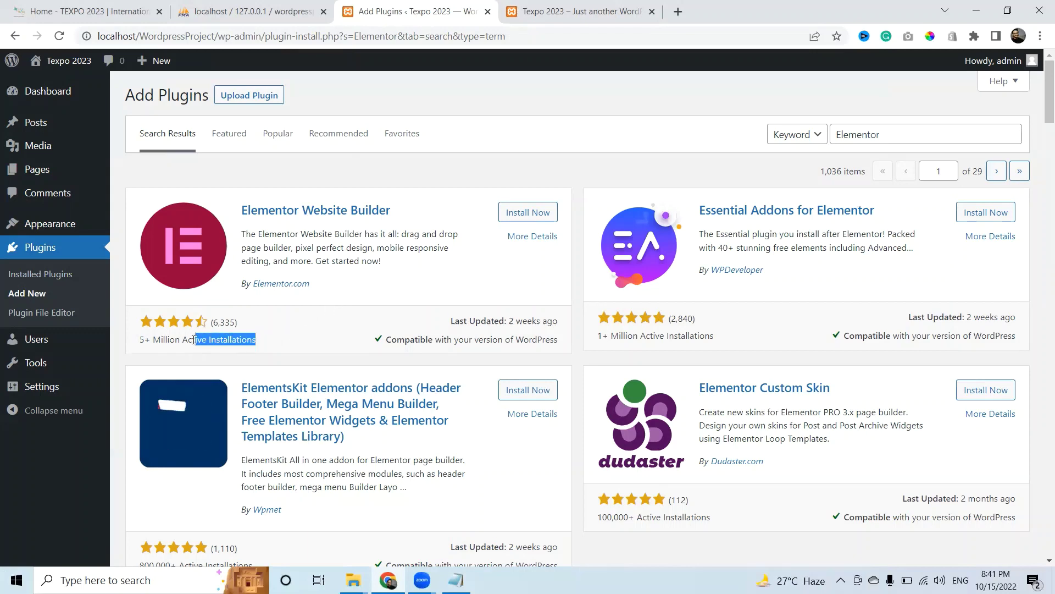
left_click(370, 300)
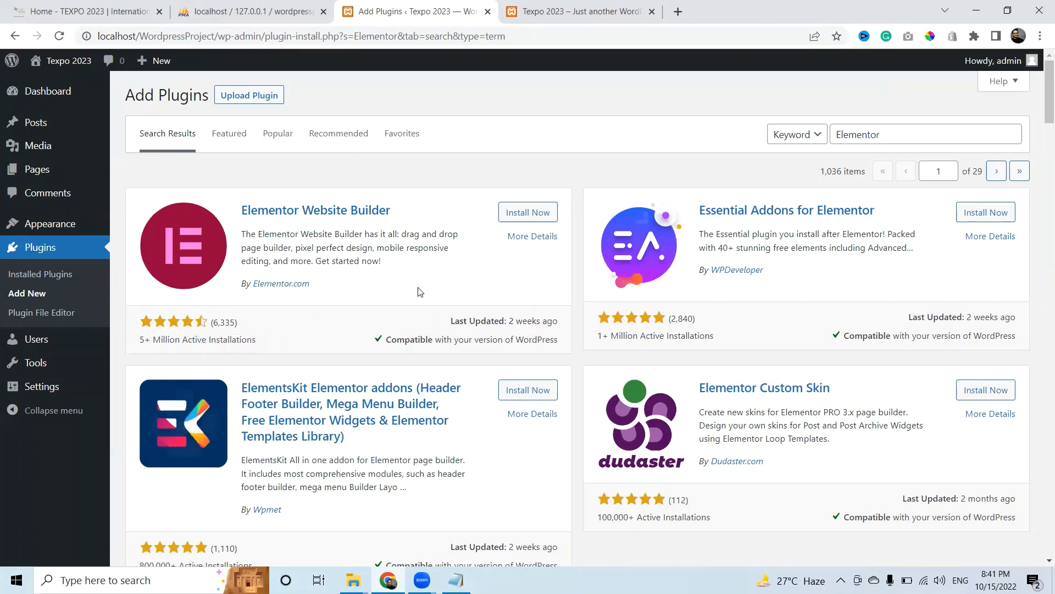
left_click(536, 216)
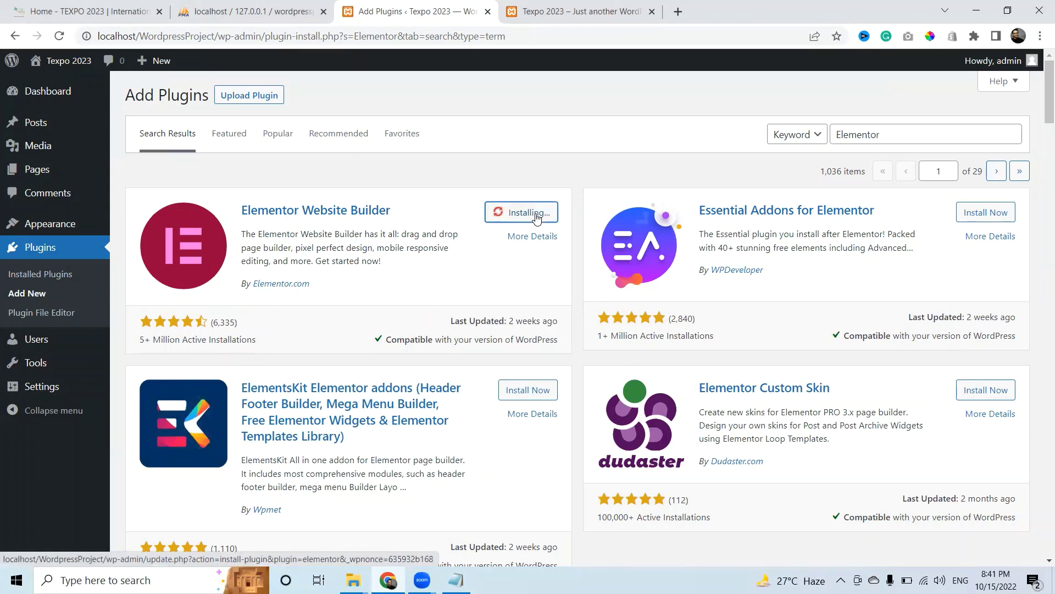
Copy the plugin name ElementsKit Lite from the Notepad notes and return to the browser
key("alt+Tab")
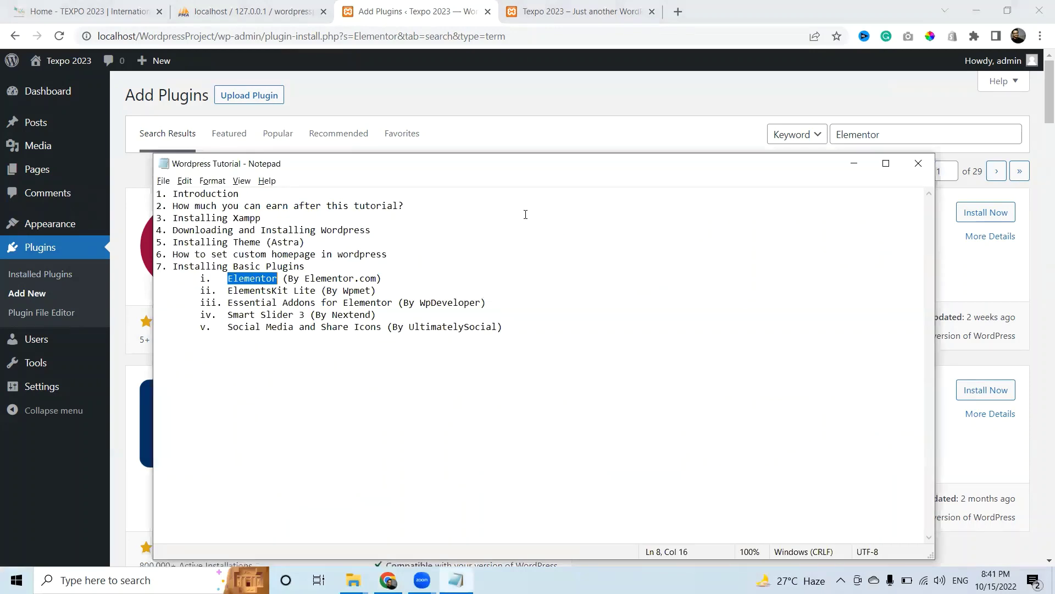
left_click_drag(228, 290, 315, 292)
key("ctrl+c")
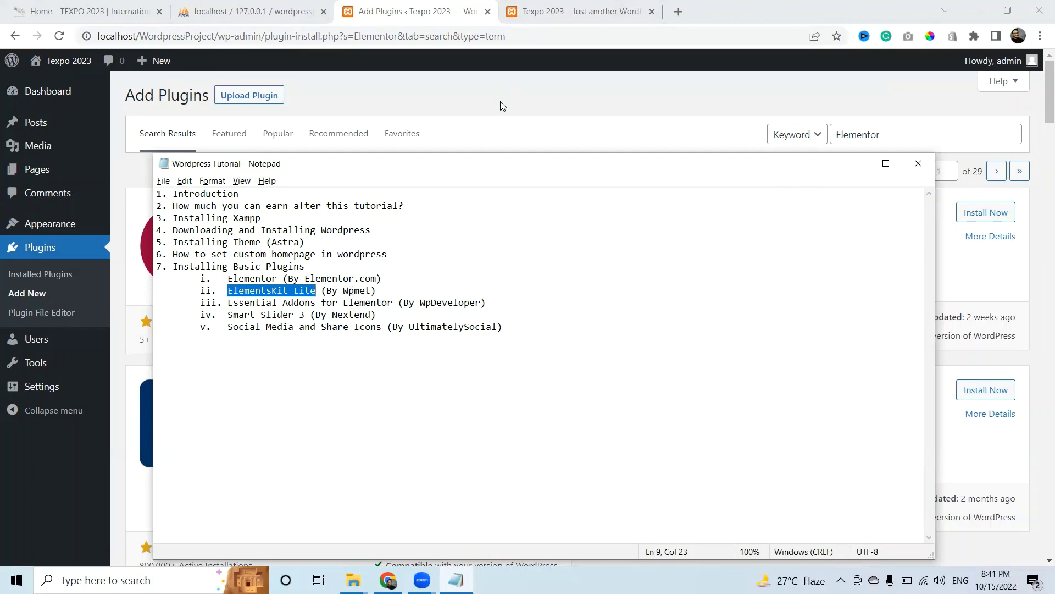
key("alt+Tab")
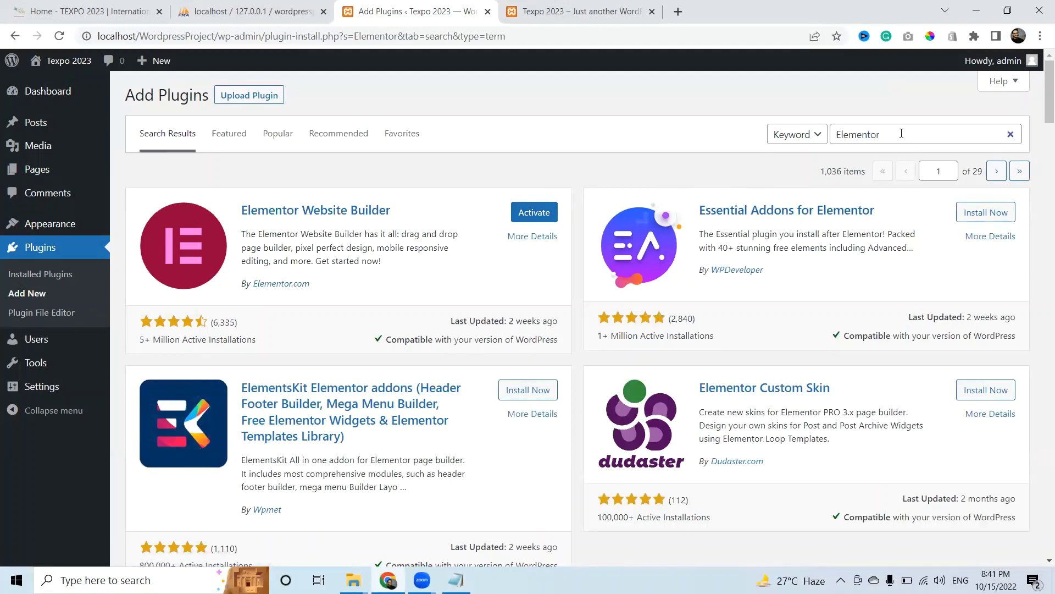
Search the plugin directory for ElementsKit Lite and install ElementsKit Elementor addons by Wpmet
left_click_drag(901, 133, 767, 134)
key("ctrl+v")
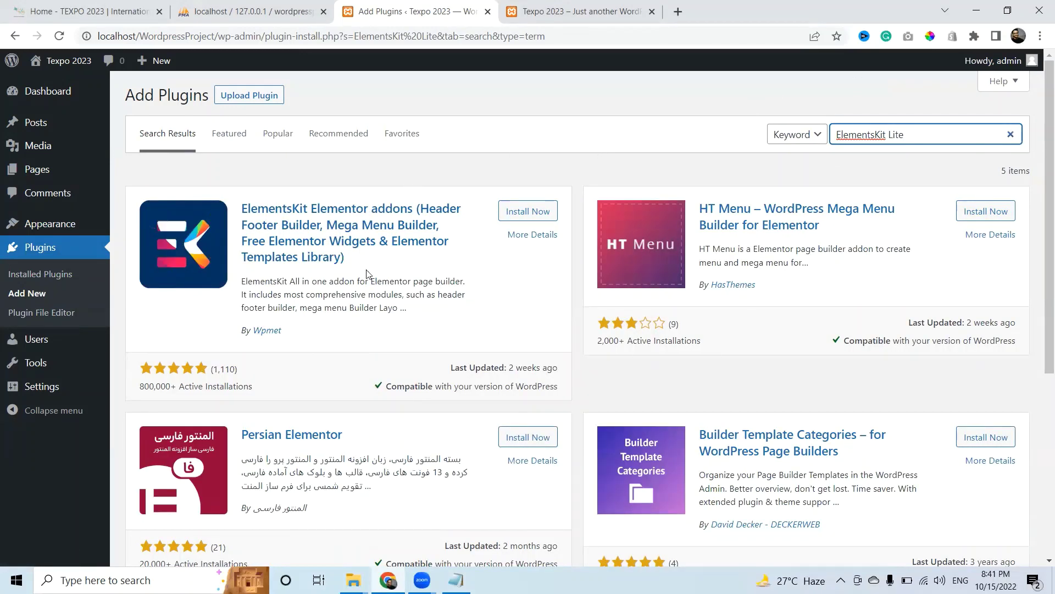
left_click(527, 211)
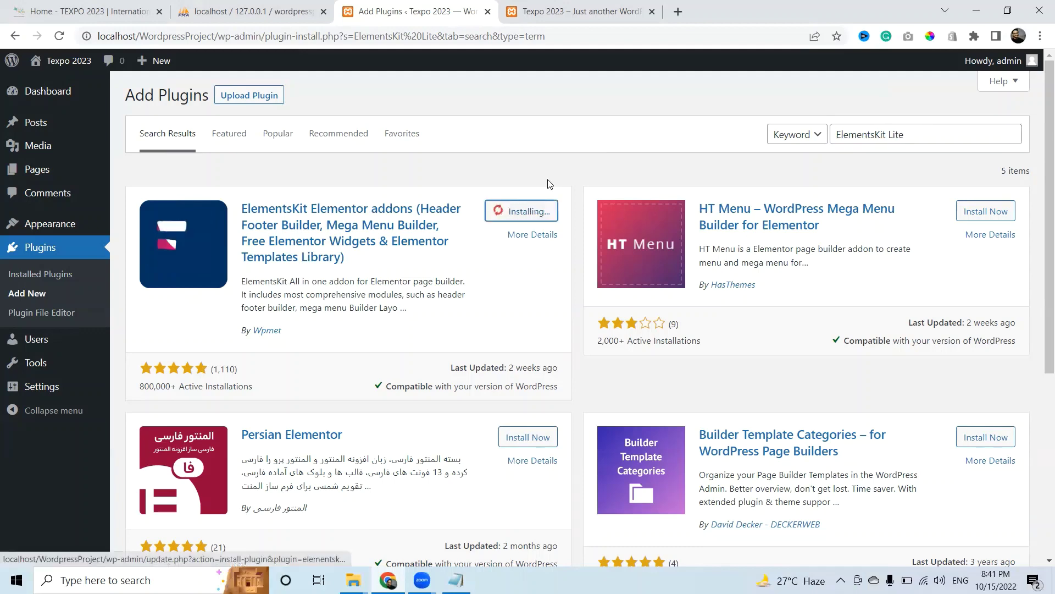
Copy Essential Addons from the Notepad notes and search the plugin directory in the browser for it
key("alt+Tab")
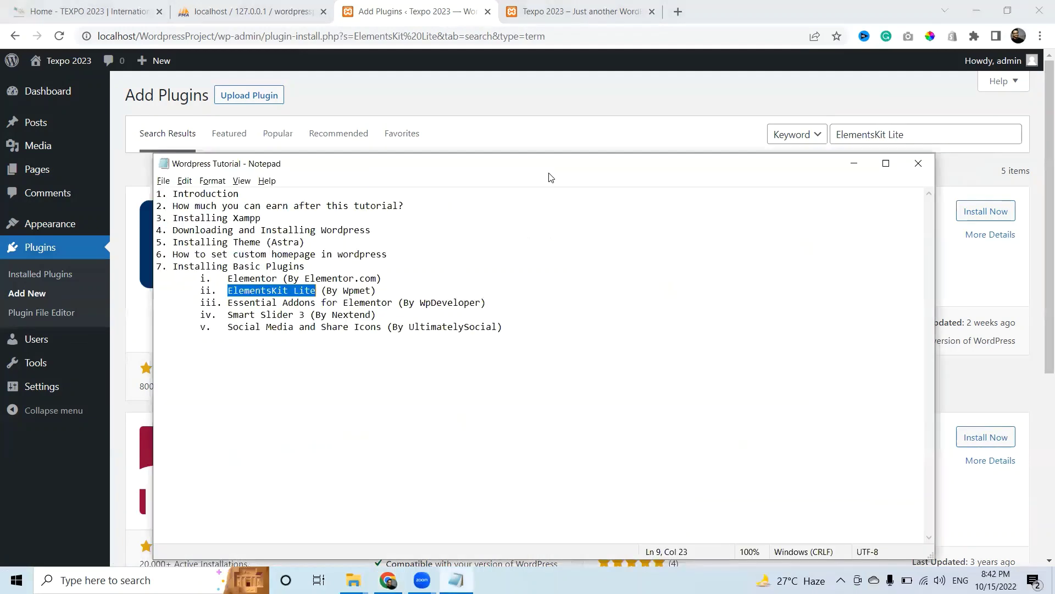
left_click_drag(228, 303, 310, 301)
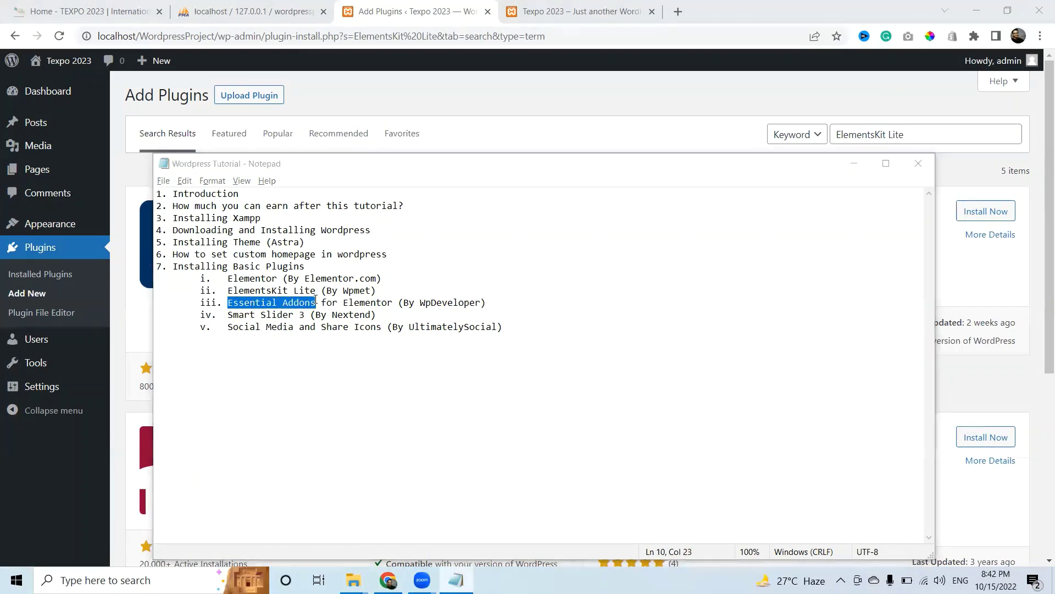
key("alt+Tab")
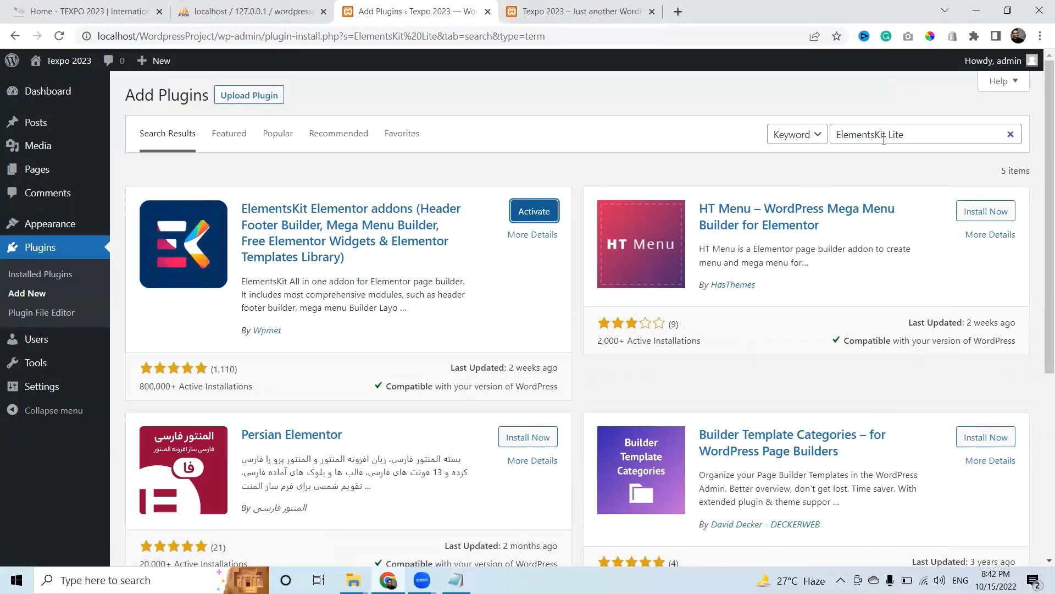
triple_click(909, 139)
type("Essential Addons")
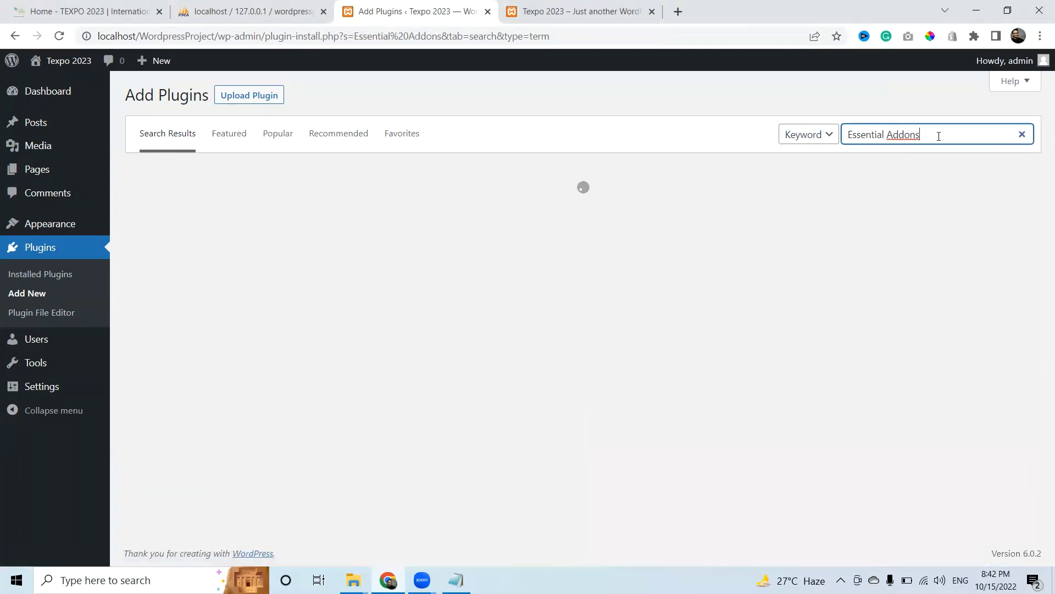
Check the plugin's author in the Notepad notes and install Essential Addons for Elementor by WPDeveloper
key("alt+Tab")
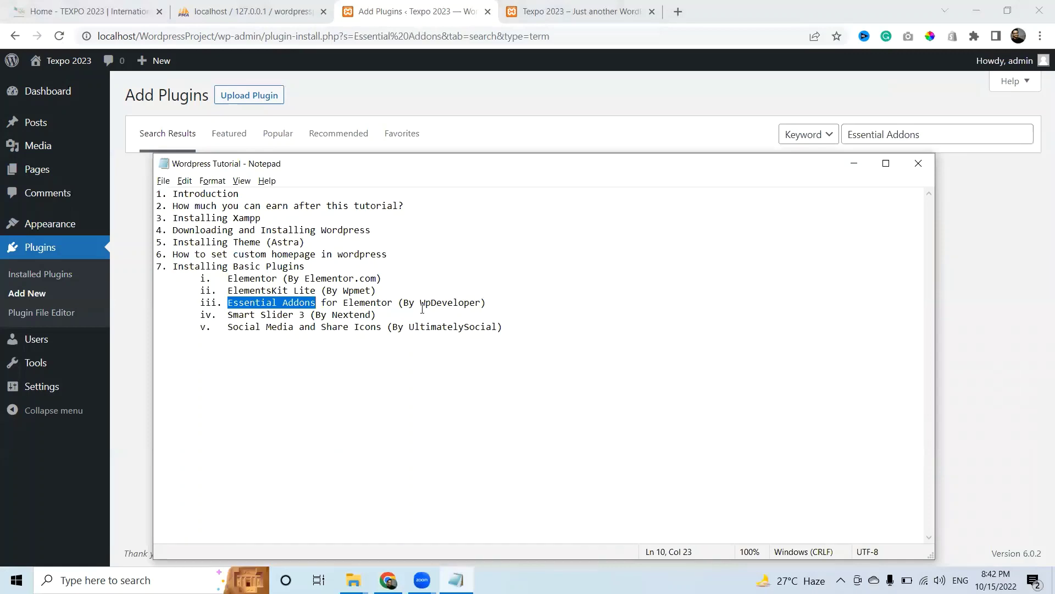
key("alt+Tab")
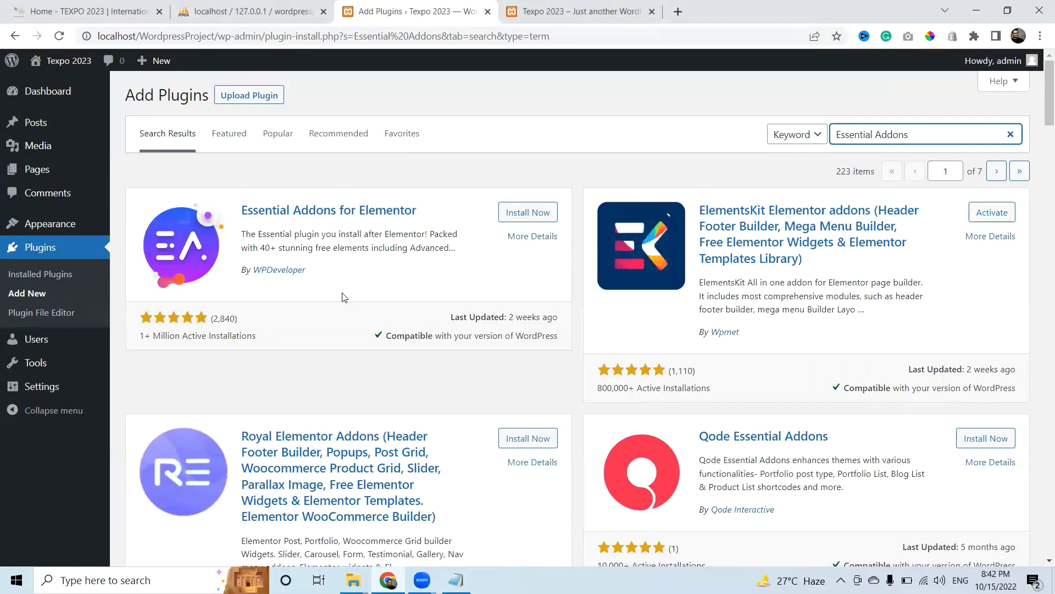
left_click(528, 215)
Copy Smart Slider 3 from the Notepad notes, search the plugin directory for it, and install Smart Slider 3 by Nextend
key("alt+Tab")
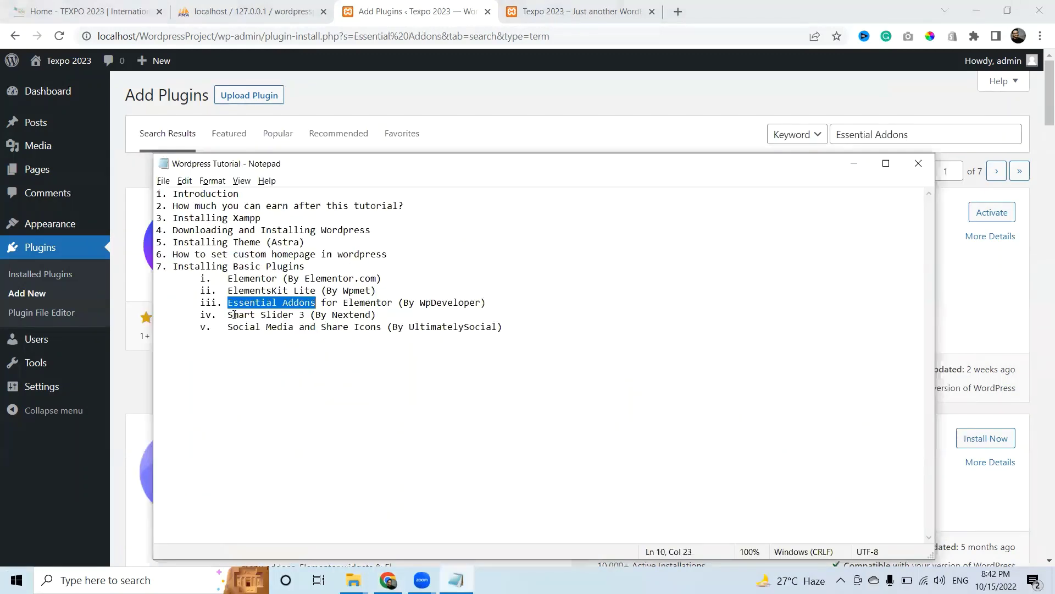
left_click_drag(228, 314, 307, 312)
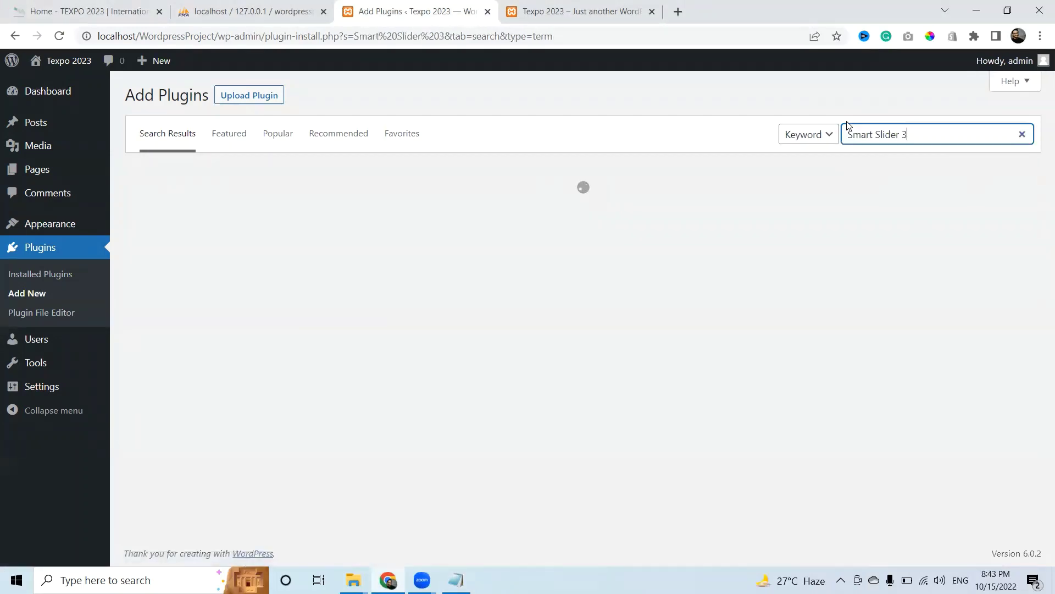
key("alt+Tab")
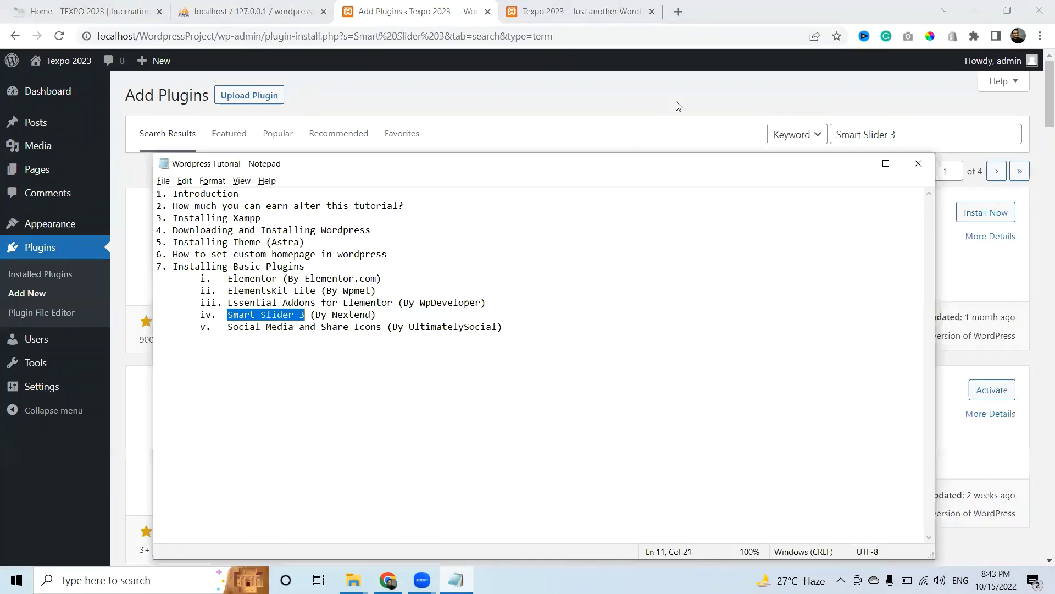
key("alt+Tab")
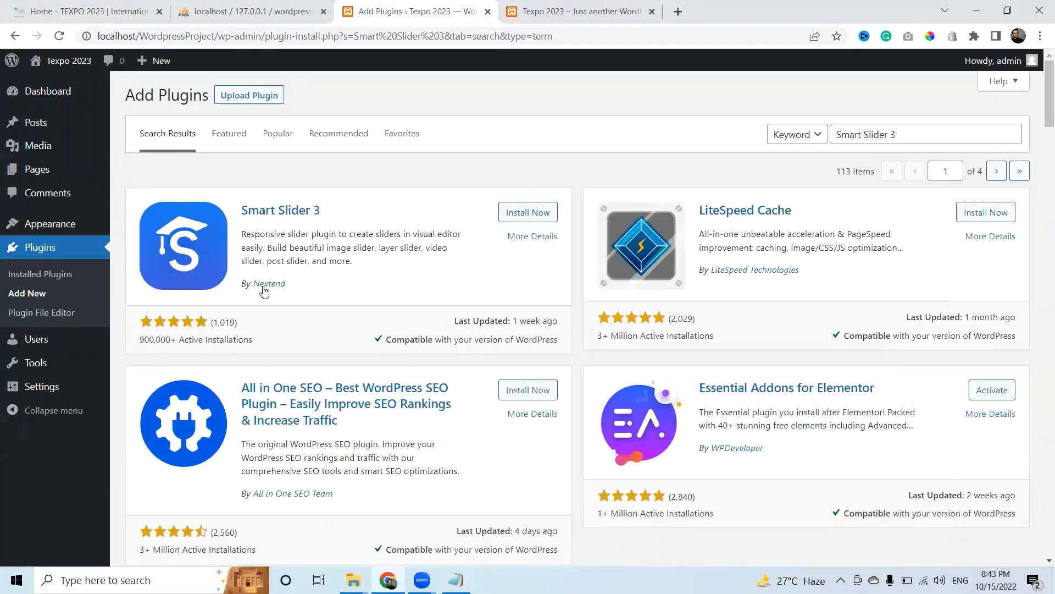
left_click(523, 211)
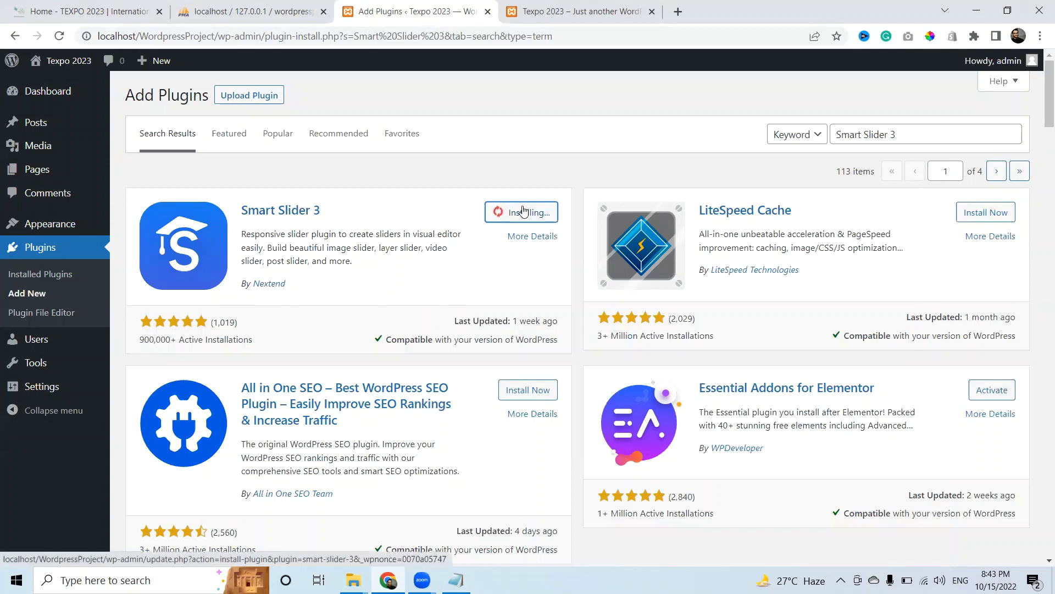
Copy the plugin name Social Media and Share Icons from the Notepad notes and return to the browser
key("alt+Tab")
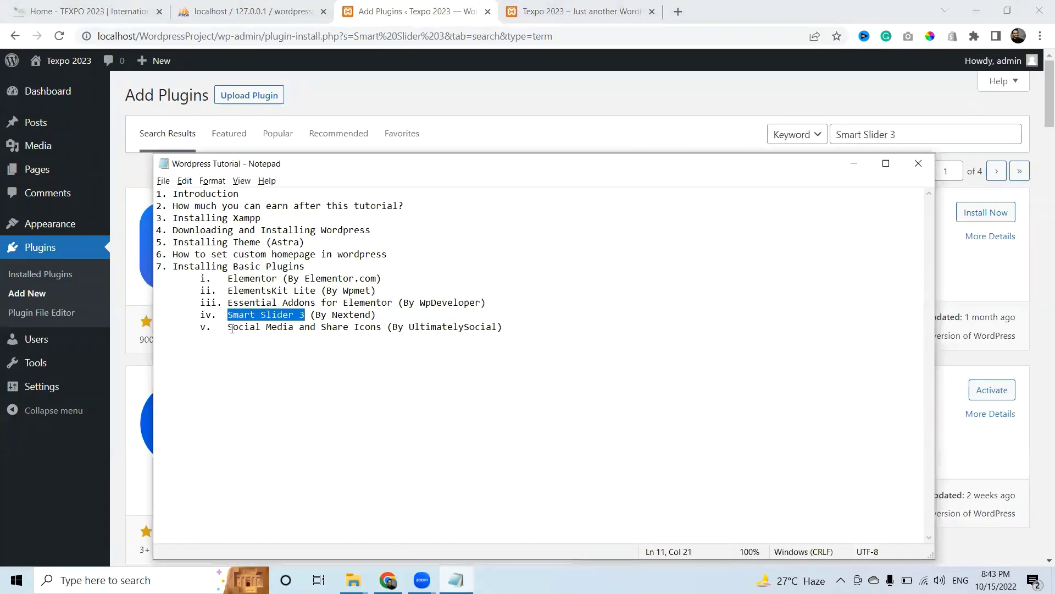
left_click_drag(231, 328, 321, 327)
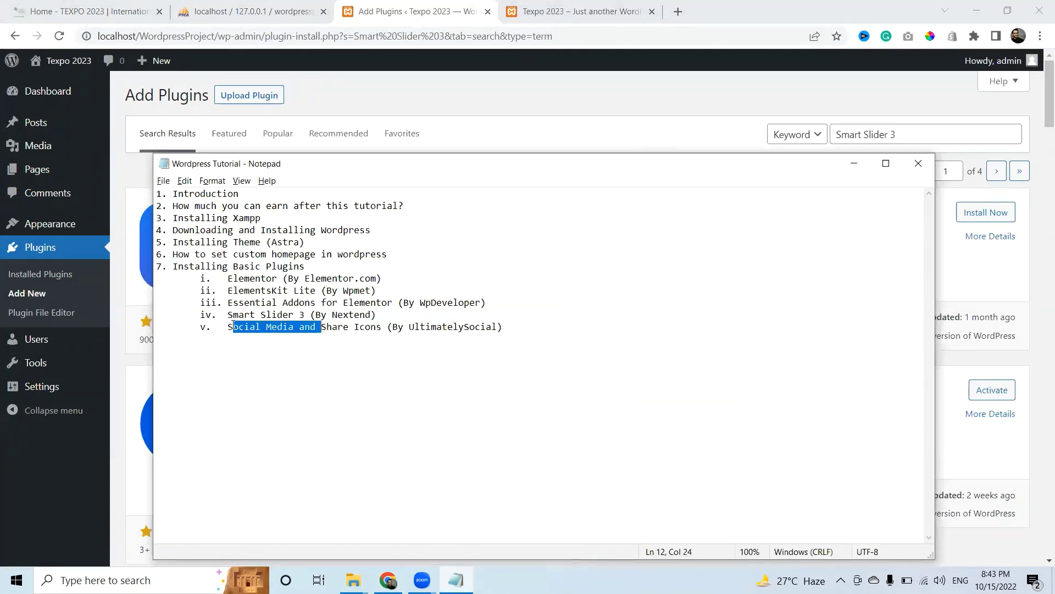
left_click_drag(227, 325, 377, 328)
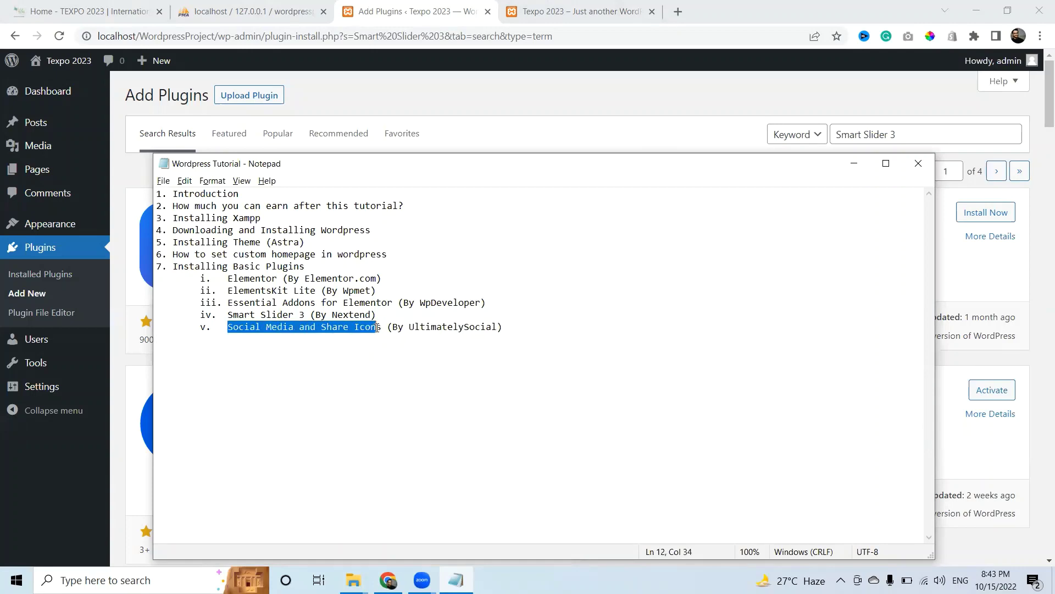
key("shift+Right")
key("ctrl+c")
key("alt+Tab")
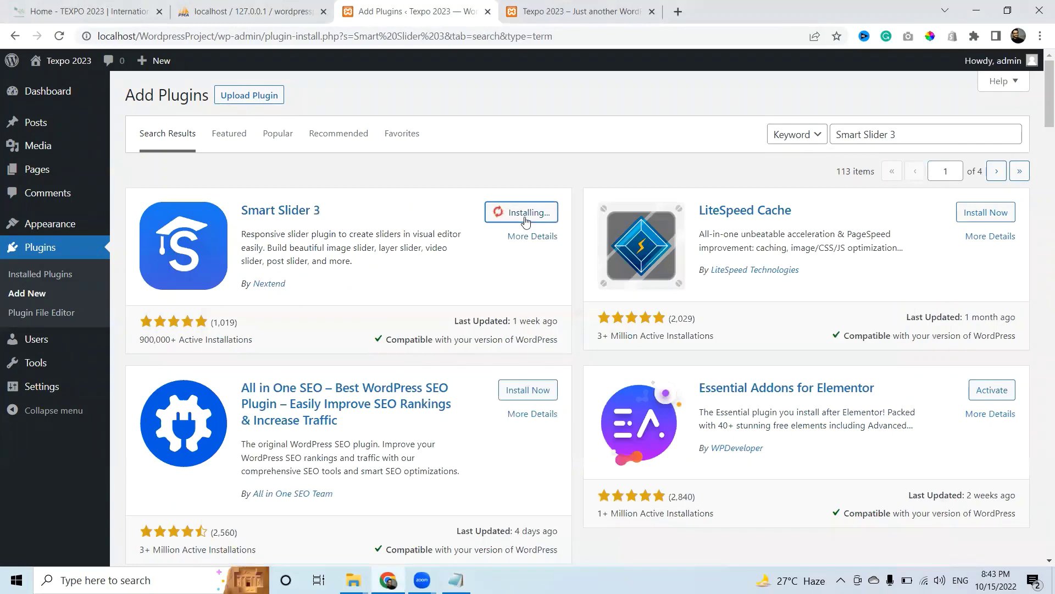
Search the plugin directory for Social Media and Share Icons and install Social Media Share Buttons & Social Sharing Icons by UltimatelySocial
left_click(903, 134)
key("ctrl+a")
key("ctrl+v")
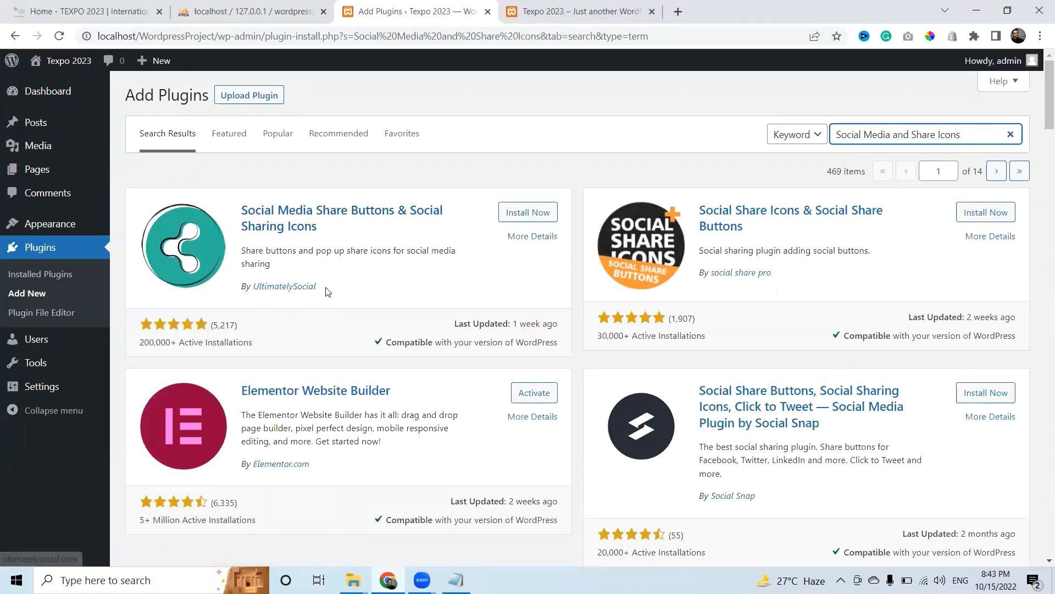
left_click(517, 214)
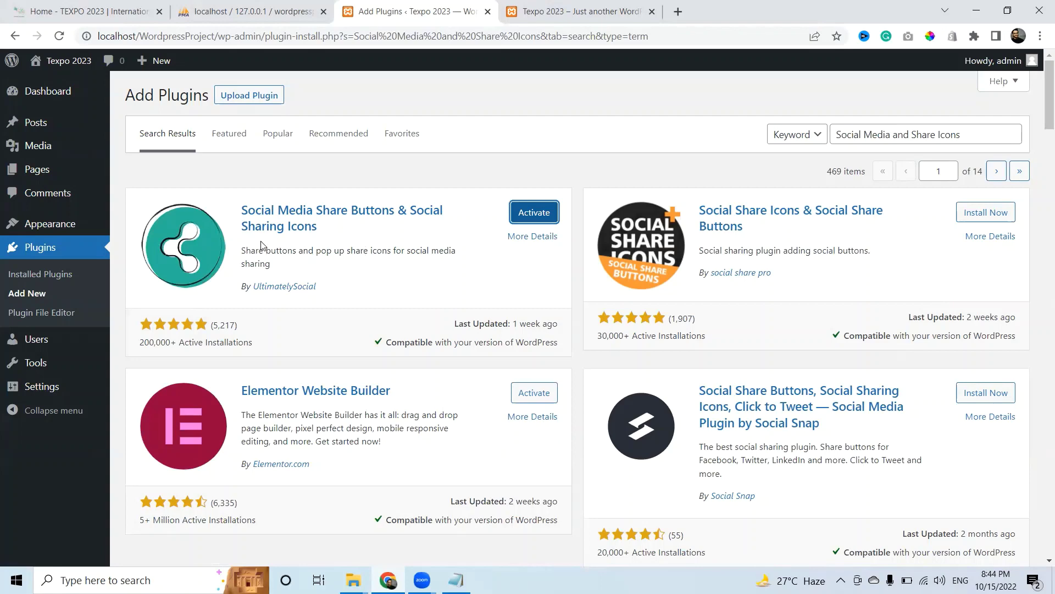
Activate Elementor, ElementsKit Lite and Essential Addons for Elementor in the list of installed plugins
left_click(37, 249)
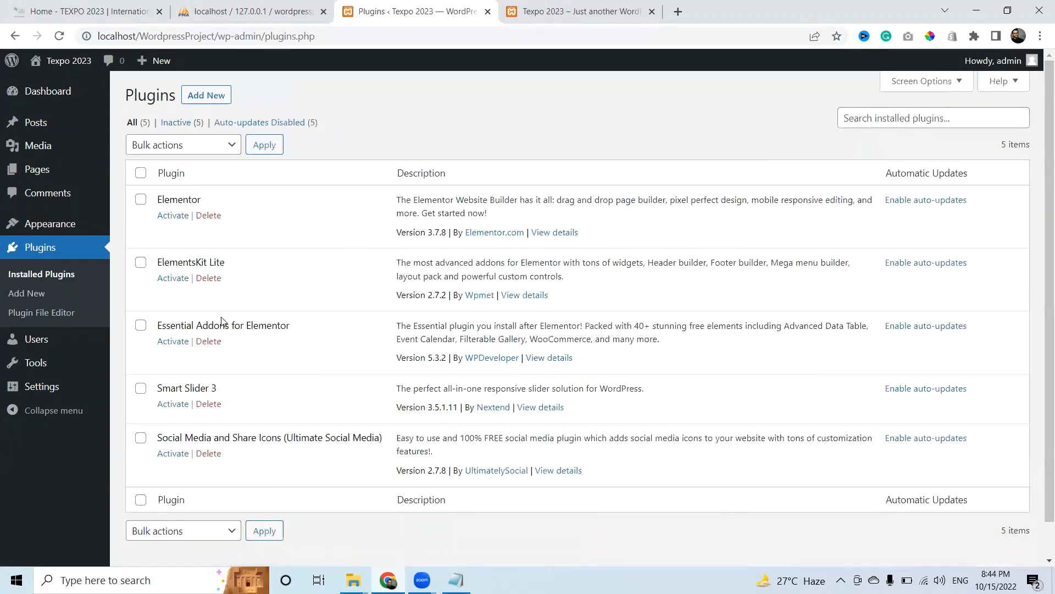
left_click(168, 217)
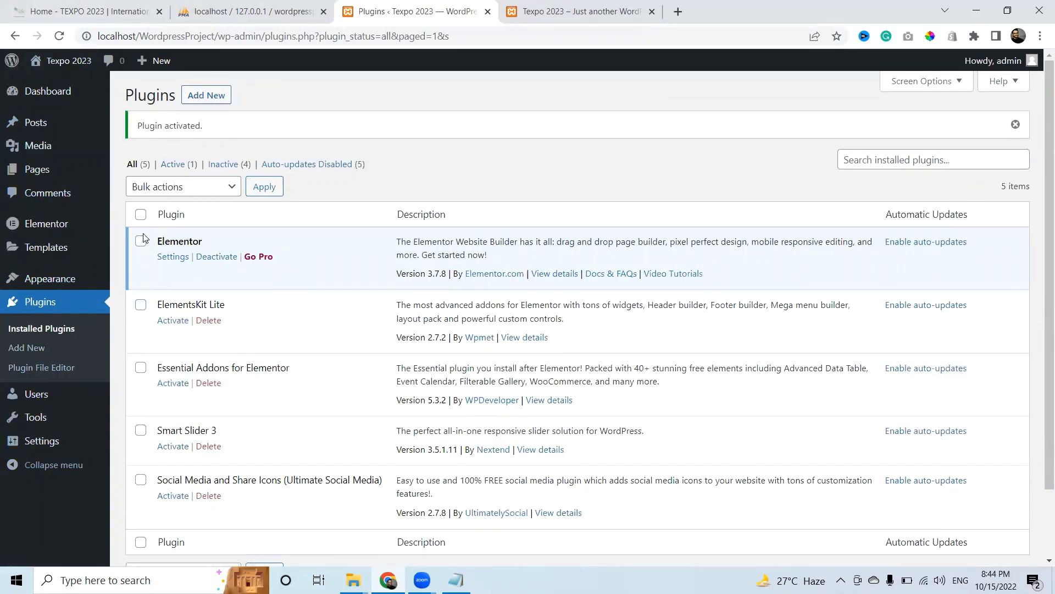
mouse_move(55, 227)
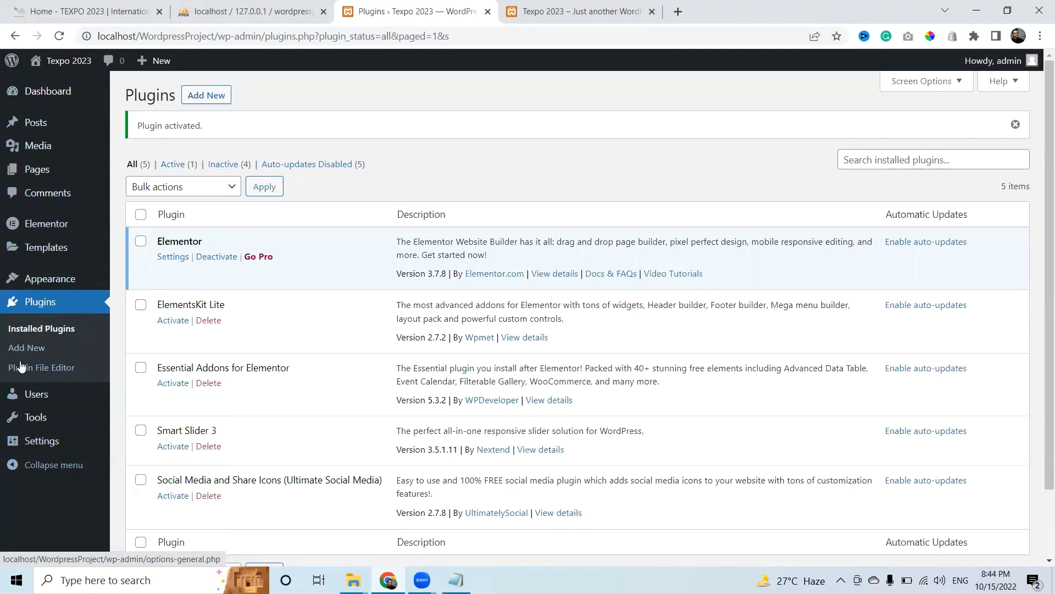
left_click(174, 320)
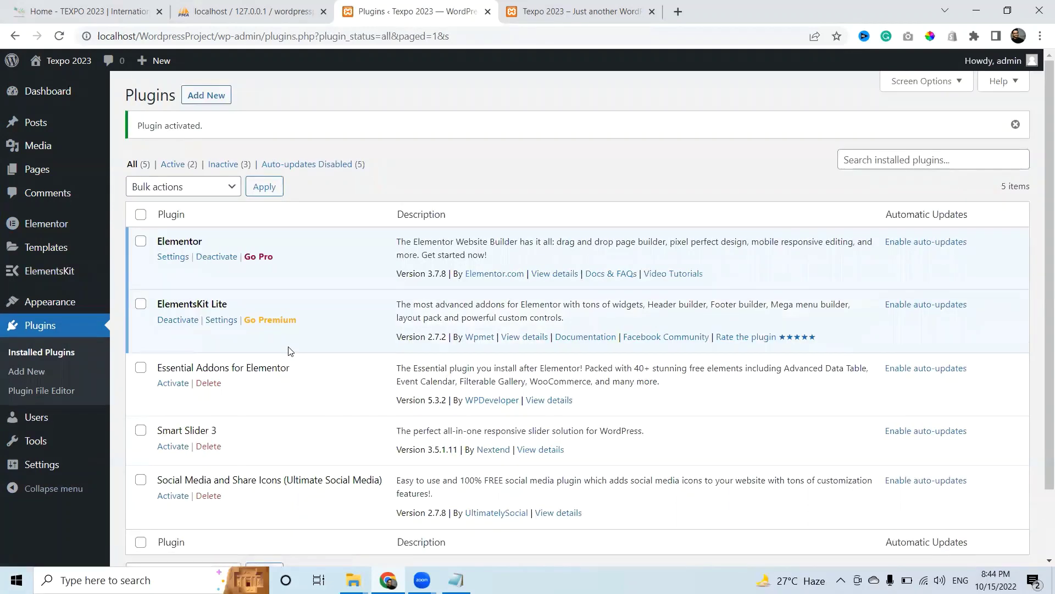
left_click(173, 384)
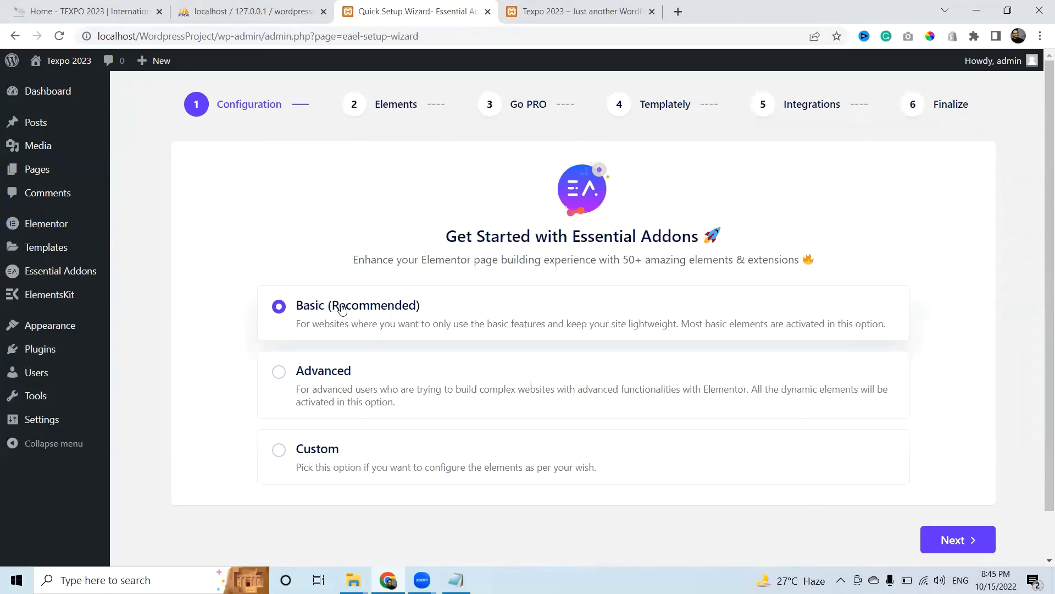
Accept the Basic (Recommended) configuration in the Essential Addons setup wizard and continue to the element selection
scroll(1040, 362, "down", 1)
scroll(1040, 361, "down", 1)
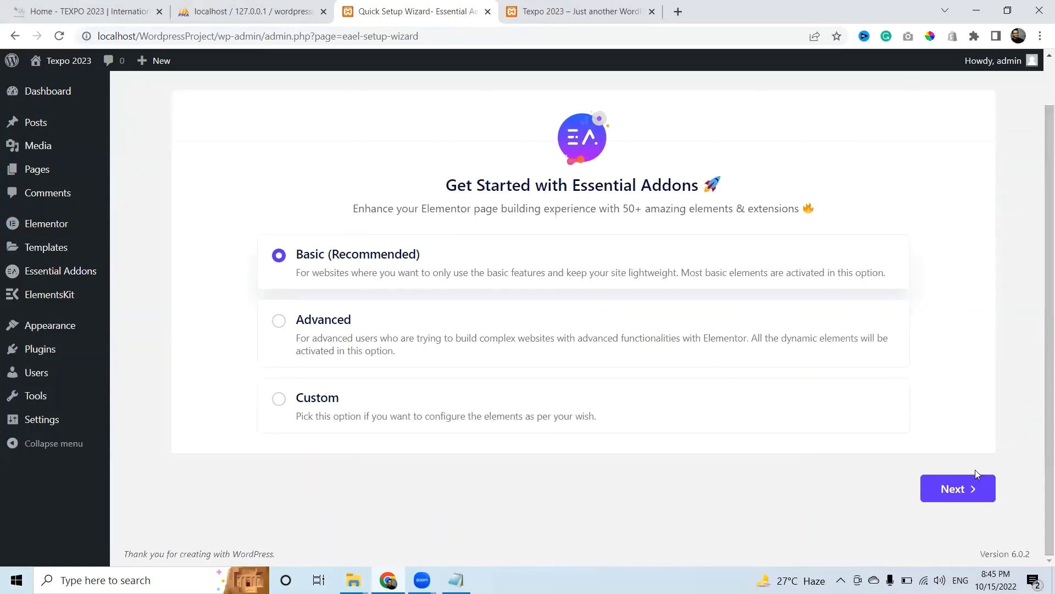
left_click(957, 498)
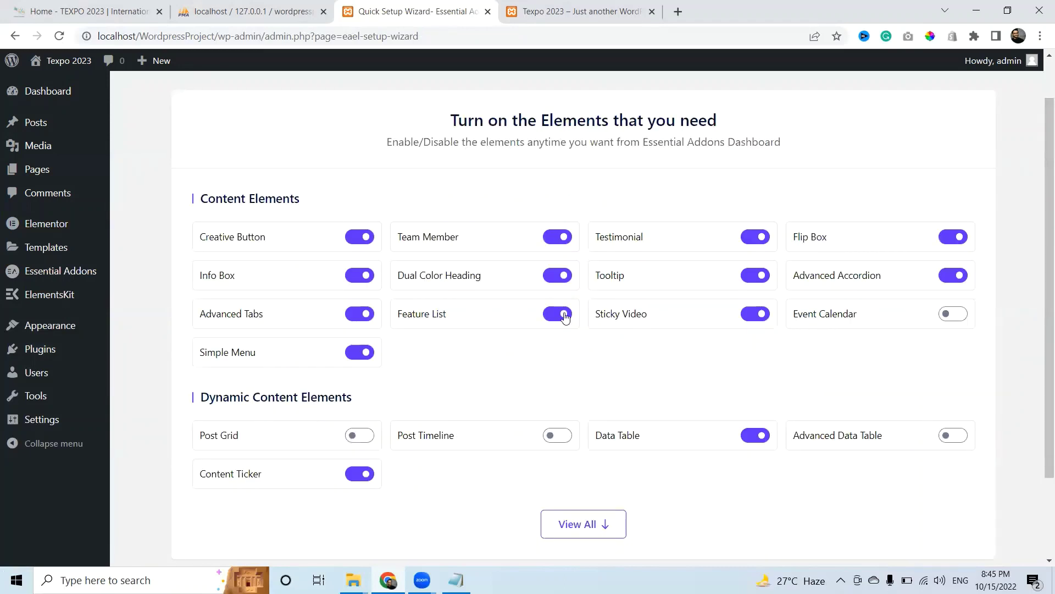
Turn on the Event Calendar, Post Grid, Post Timeline and Advanced Data Table elements for Essential Addons
left_click(960, 314)
left_click(960, 313)
left_click(952, 317)
left_click(357, 436)
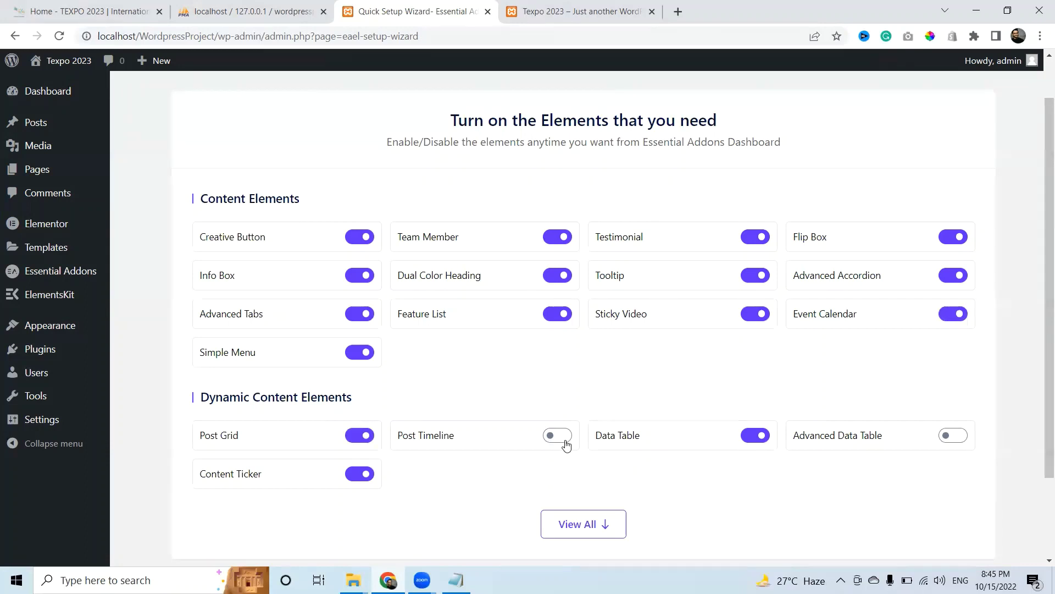
left_click(561, 436)
left_click(961, 438)
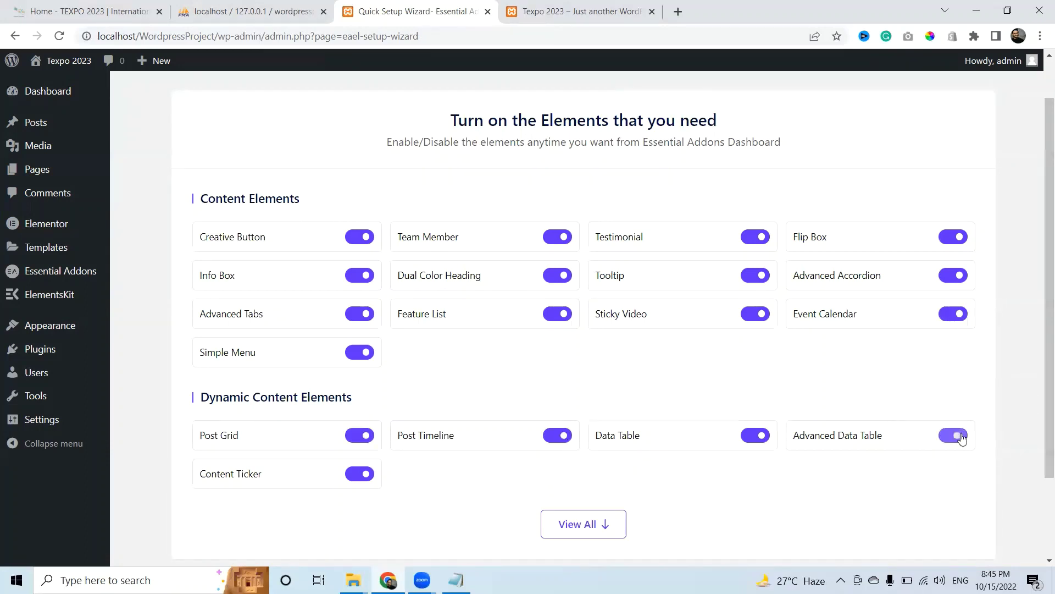
Expand the full list of Essential Addons elements, review the remaining groups, and continue with their default settings
left_click(615, 530)
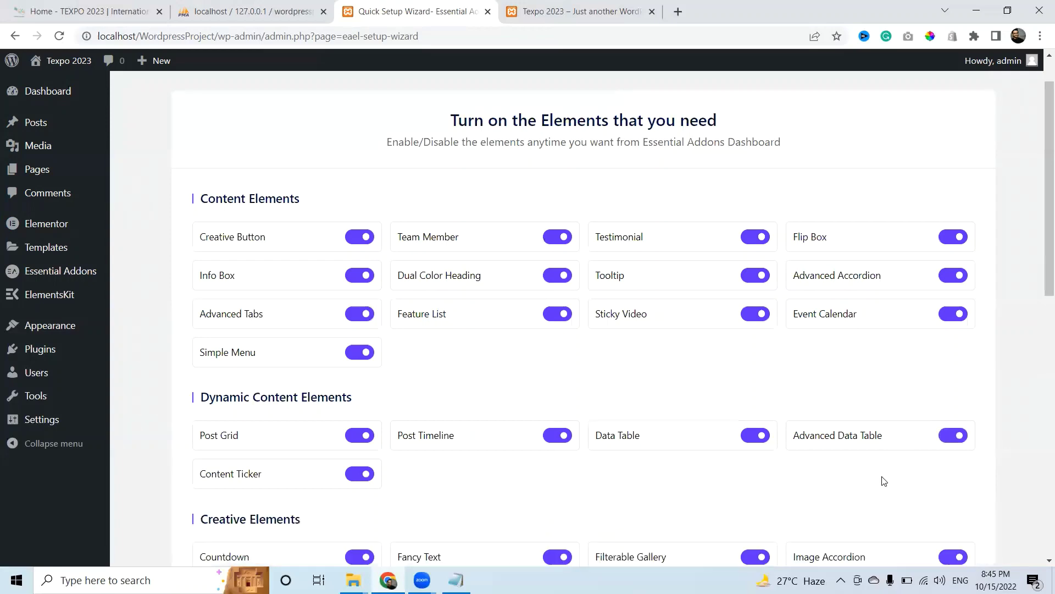
left_click_drag(1040, 253, 1041, 381)
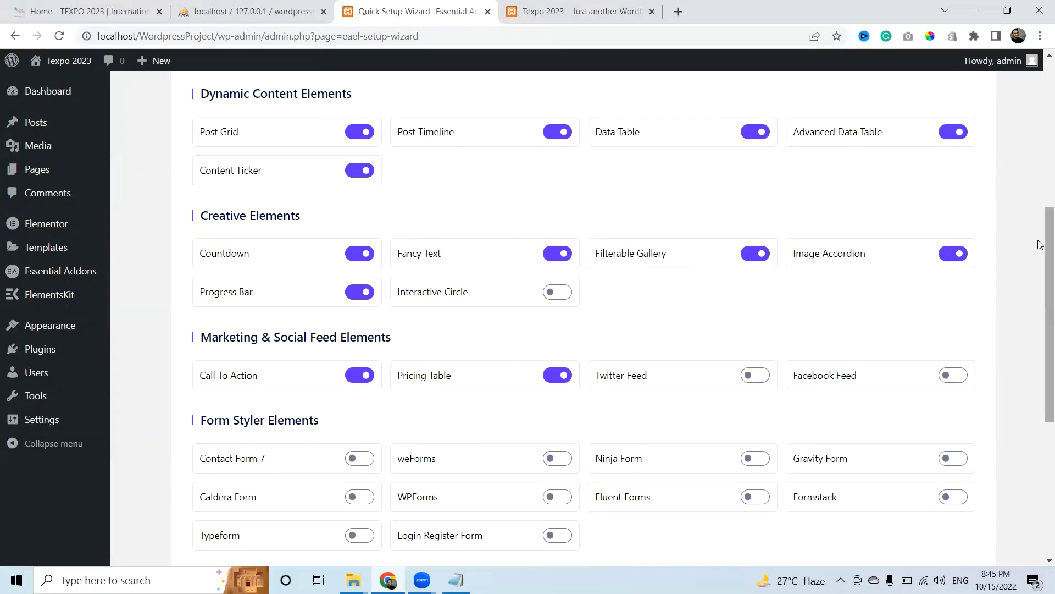
left_click_drag(1039, 244, 1040, 344)
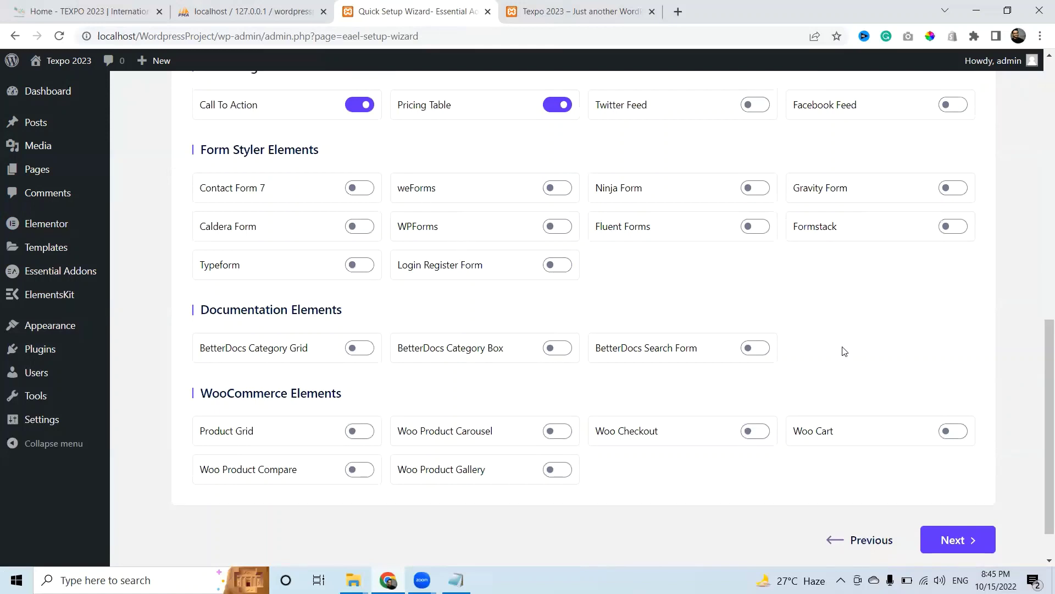
left_click(965, 541)
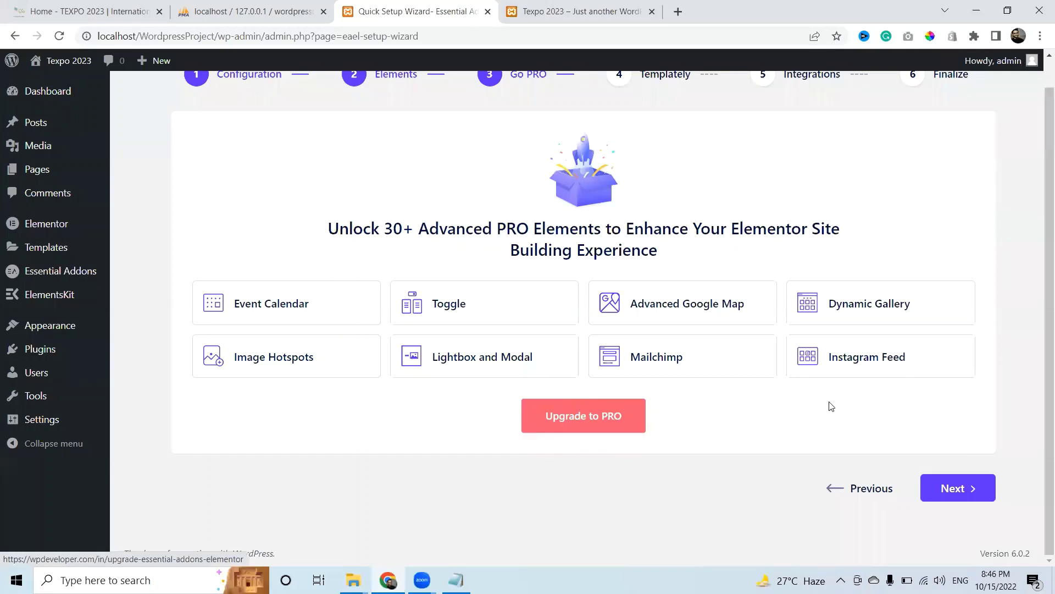
Finish the Essential Addons wizard without the PRO upgrade, Templately or any integrations, and decline sharing usage data
left_click(950, 491)
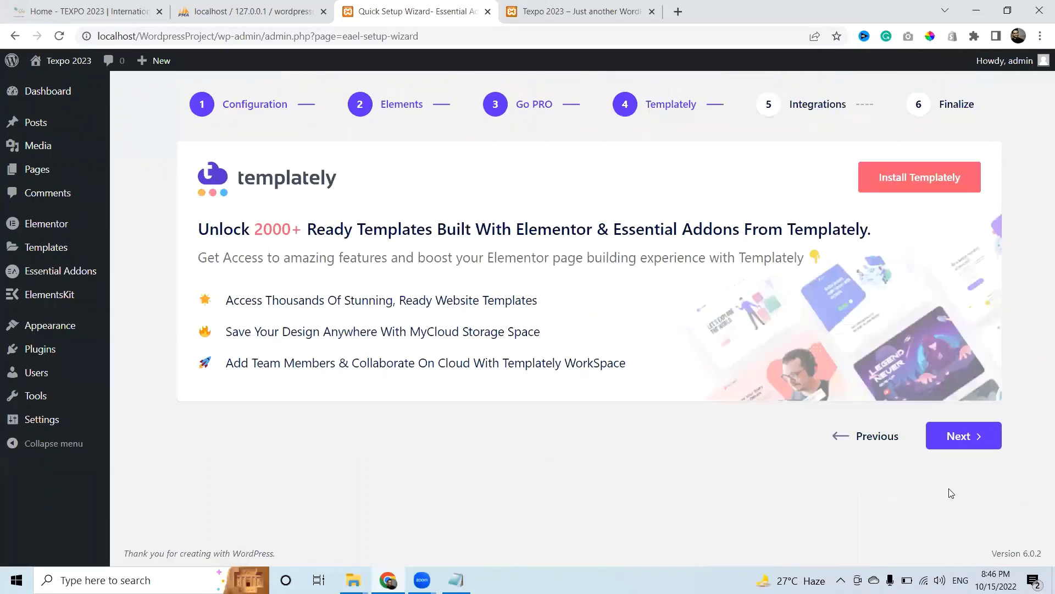
left_click(977, 437)
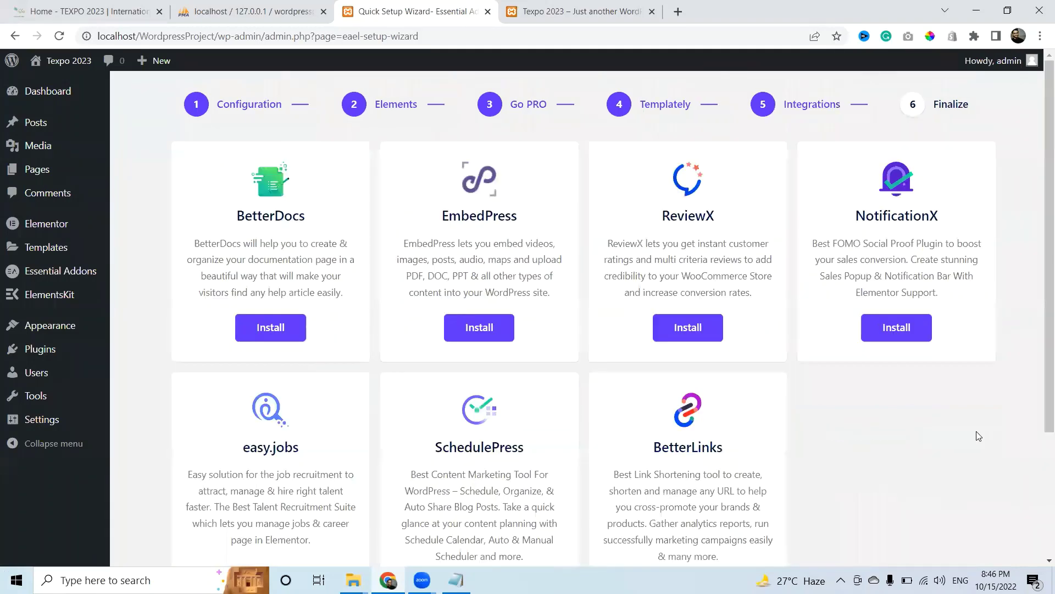
scroll(1040, 385, "down", 2)
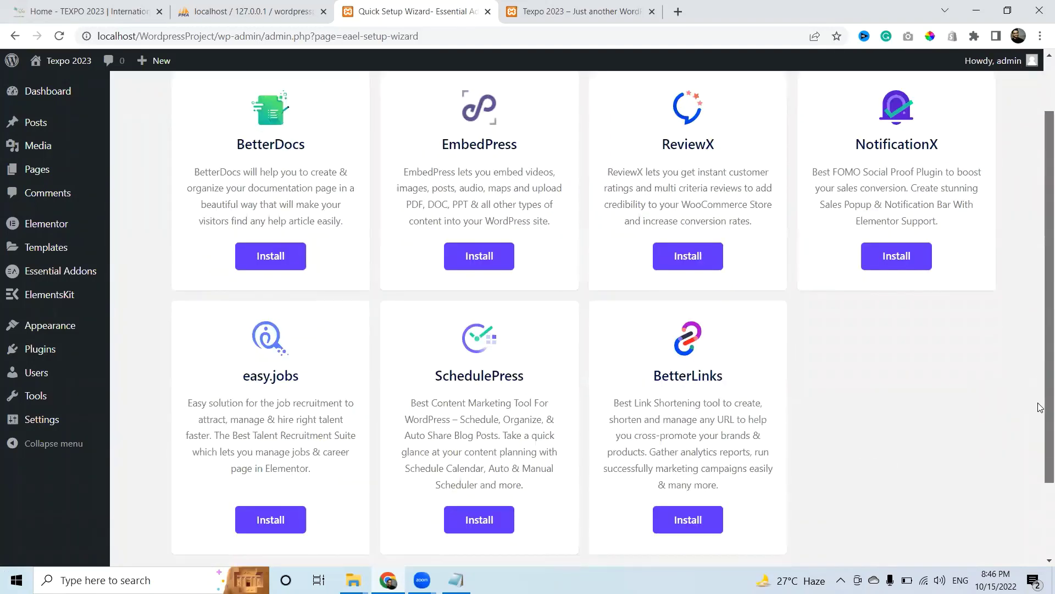
scroll(1040, 487, "down", 1)
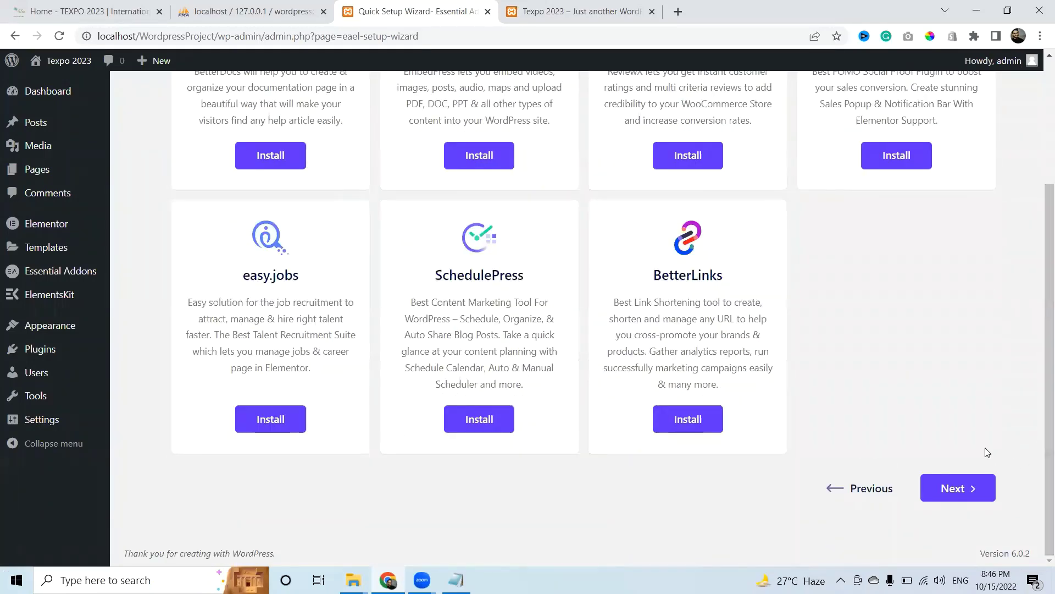
left_click(969, 490)
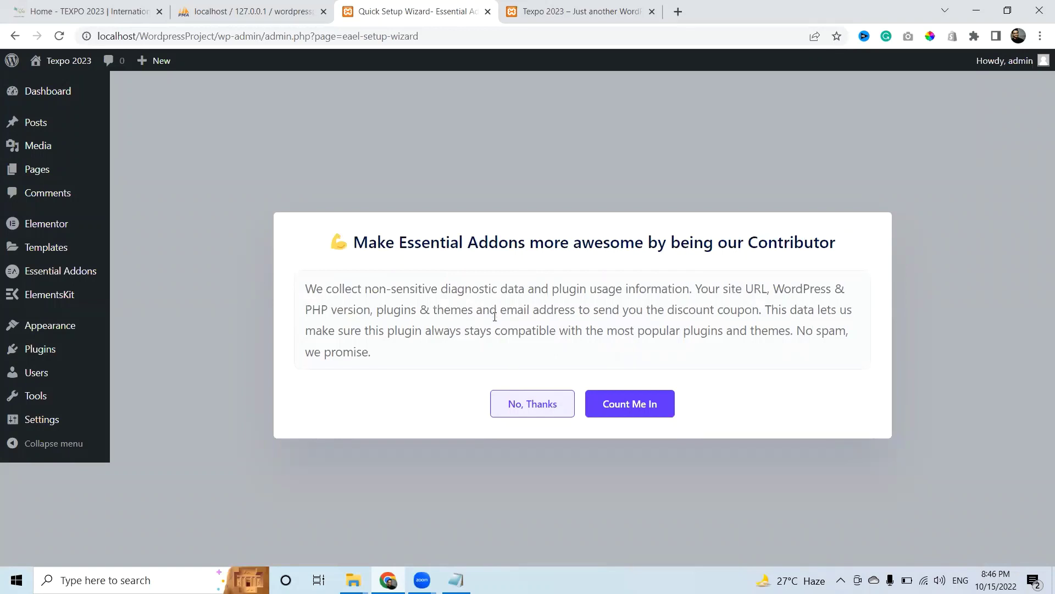
left_click(527, 410)
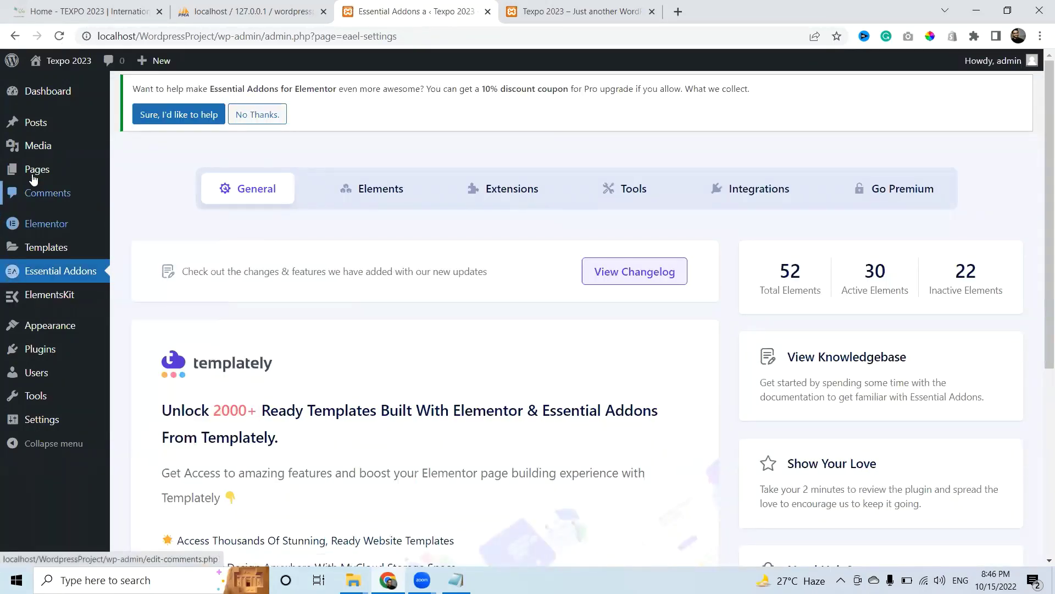
Return to the installed plugins and activate Smart Slider 3 and Social Media and Share Icons (Ultimate Social Media)
left_click(30, 348)
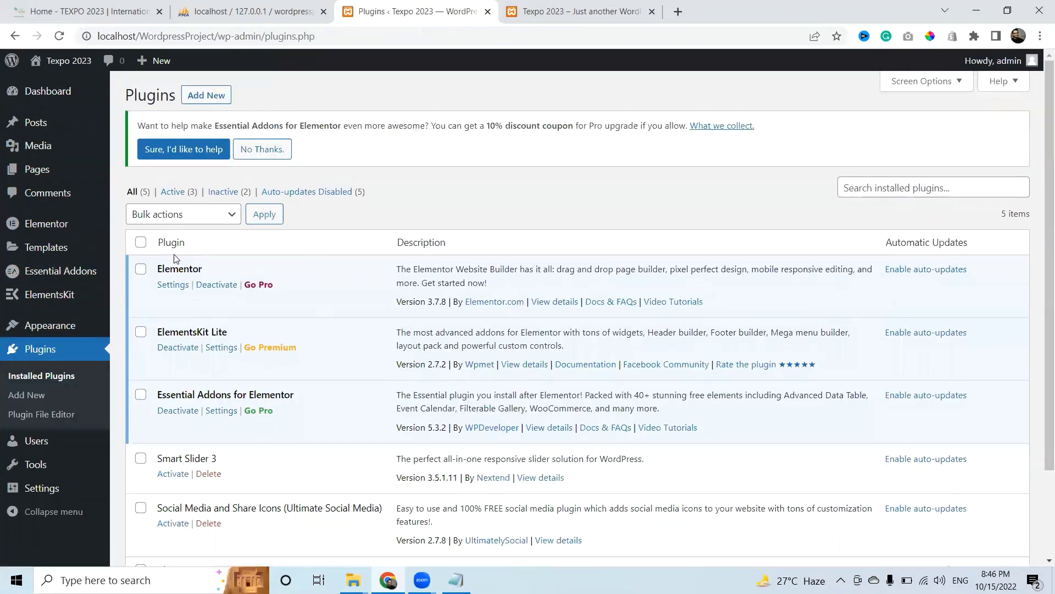
scroll(439, 358, "down", 2)
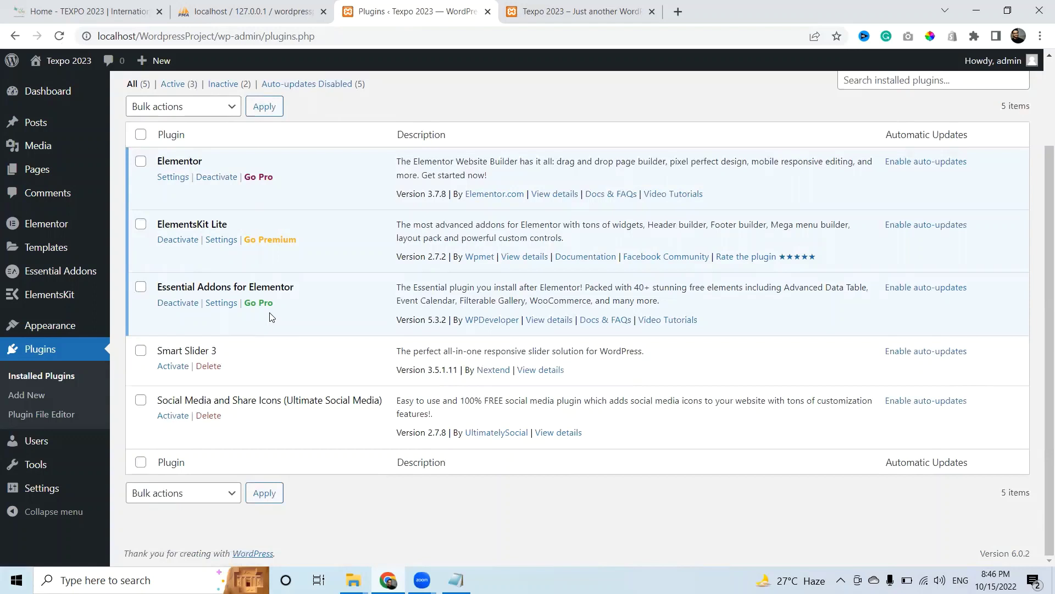
left_click(175, 366)
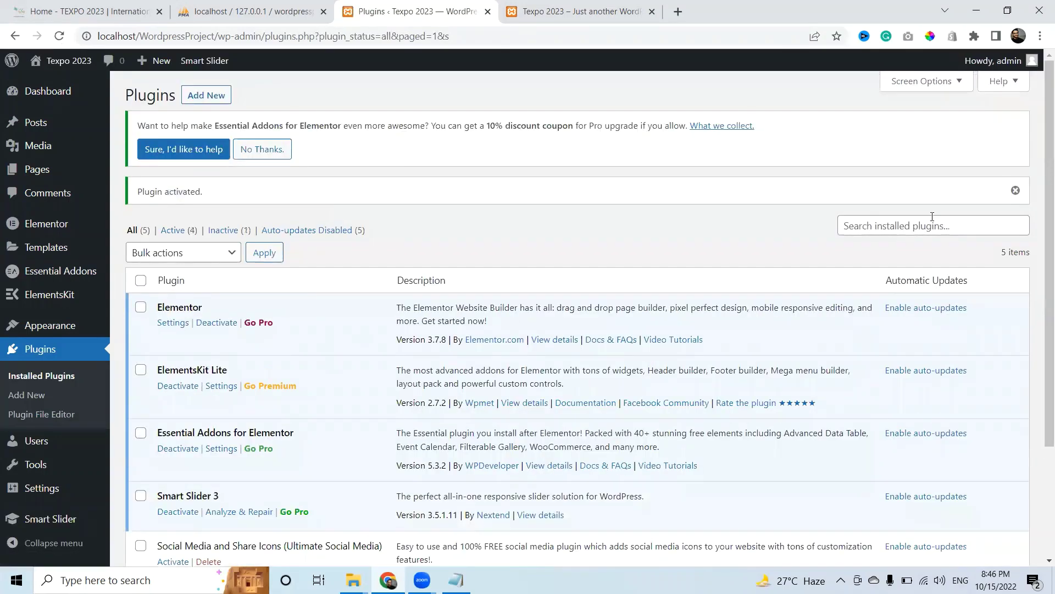
scroll(933, 216, "down", 3)
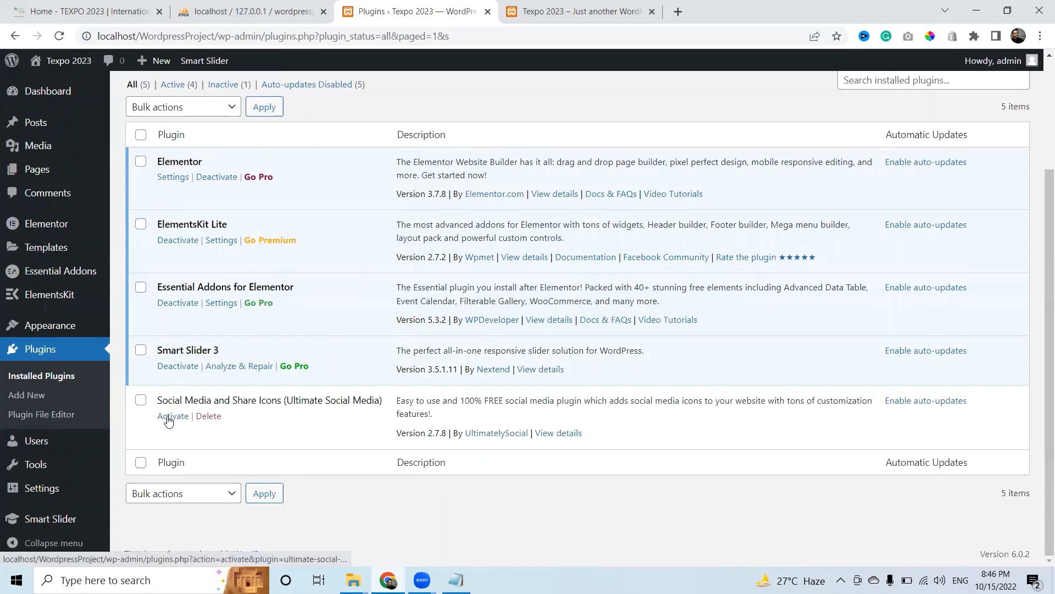
left_click(169, 419)
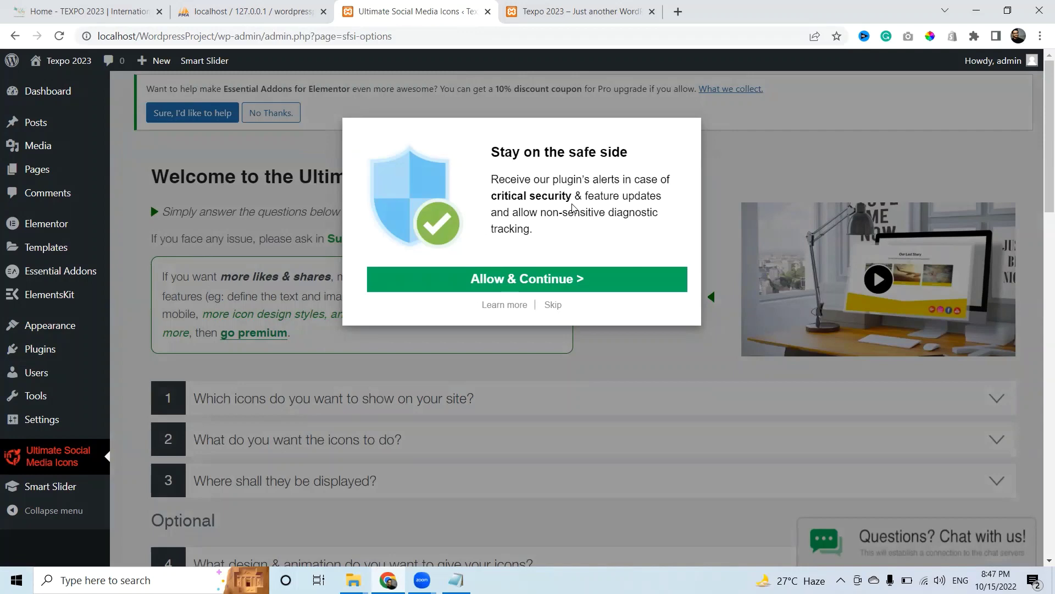
Skip the security alerts and diagnostic tracking offer, and save all Ultimate Social Media Icons settings with their defaults
left_click(552, 305)
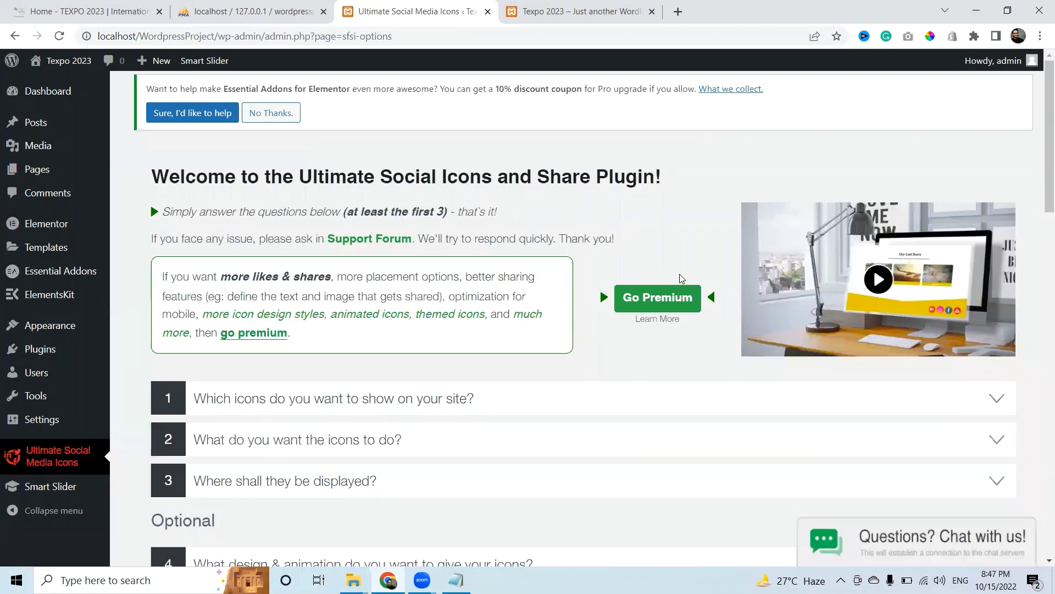
scroll(1039, 260, "down", 2)
scroll(1040, 260, "down", 5)
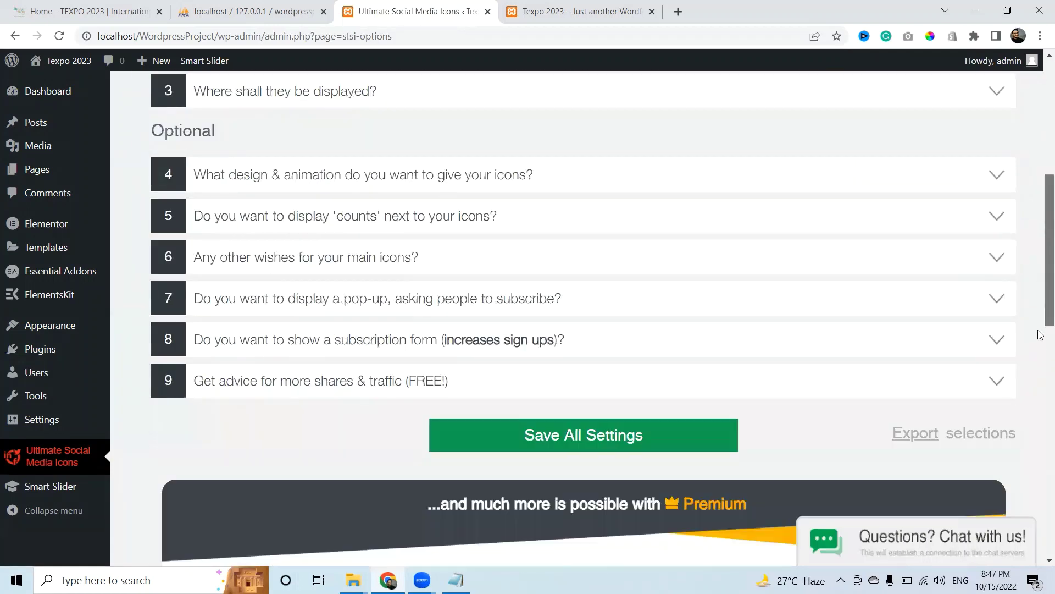
scroll(1039, 319, "down", 7)
scroll(1040, 319, "up", 3)
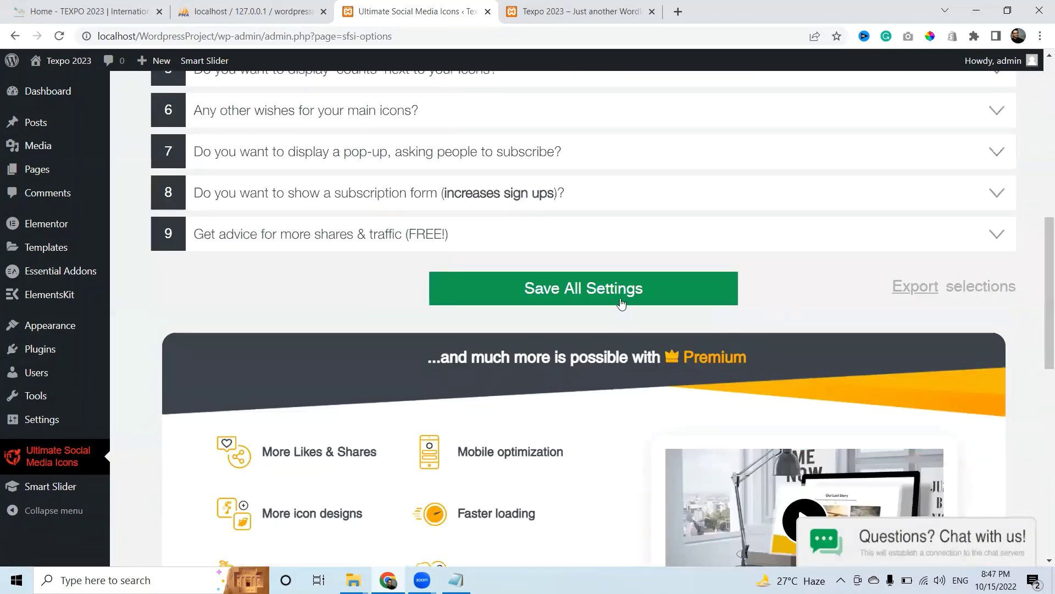
left_click(566, 288)
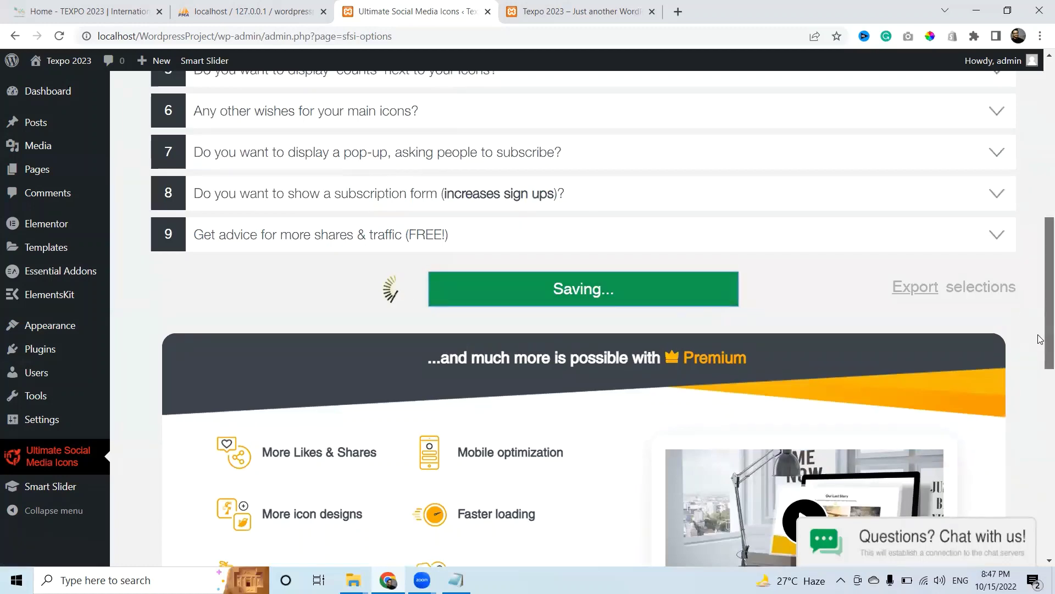
scroll(1040, 339, "up", 10)
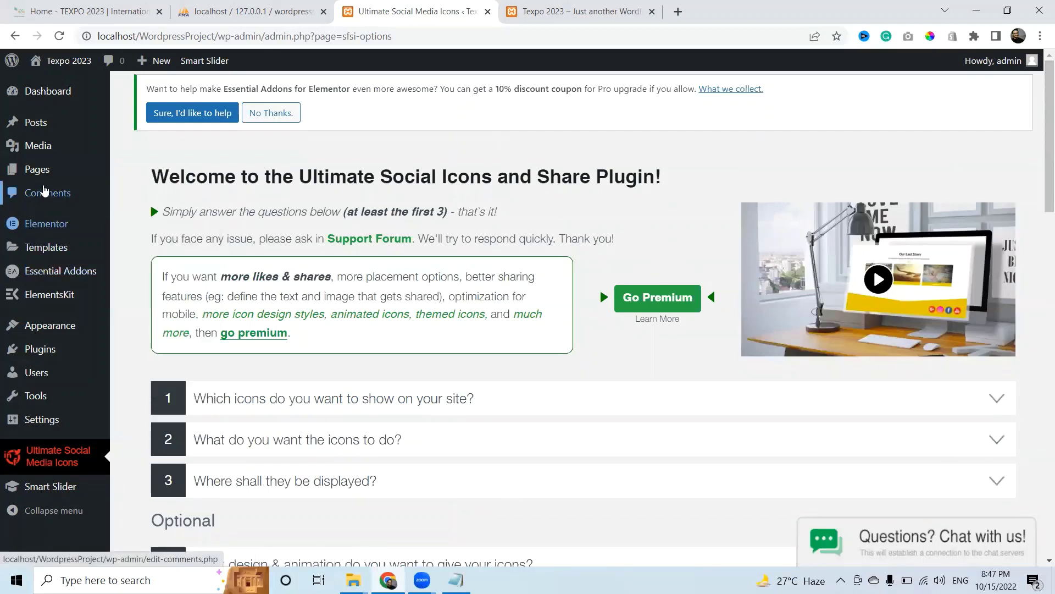
Return to the installed plugins and check the activation status of every plugin in the list
mouse_move(49, 327)
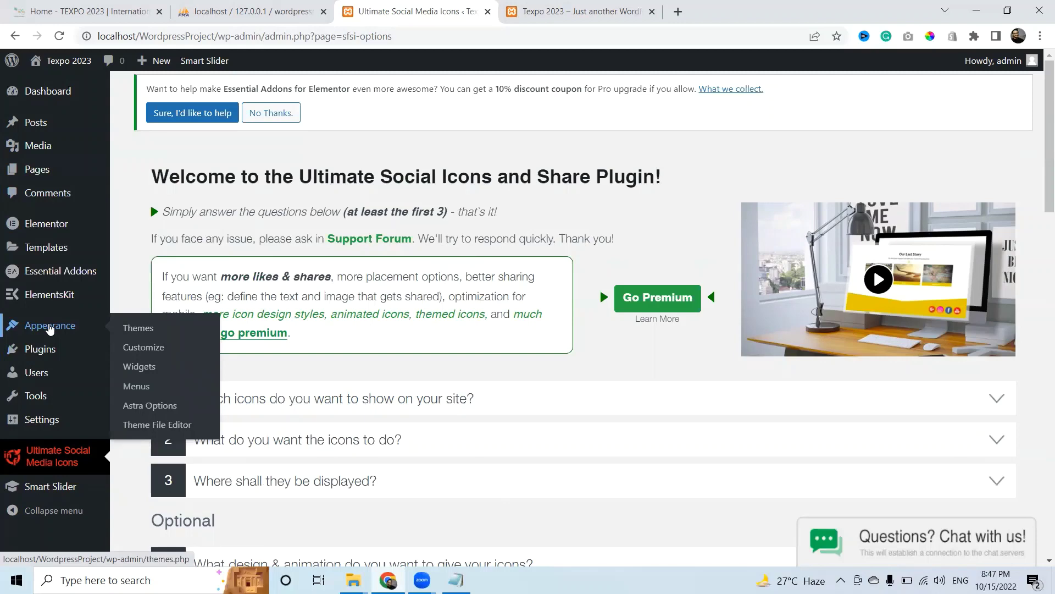
left_click(37, 356)
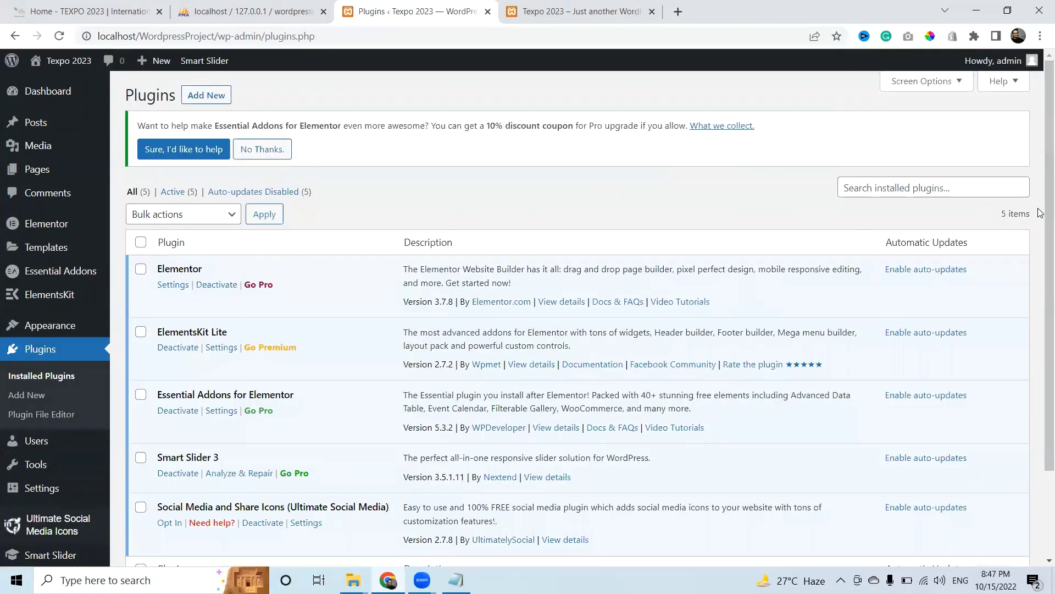
scroll(1039, 263, "down", 2)
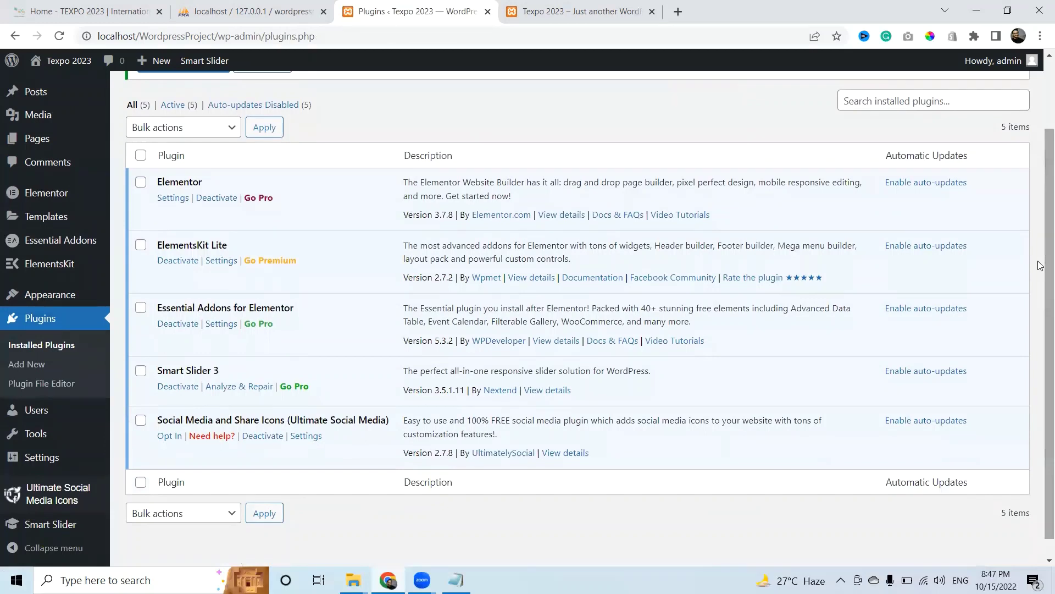